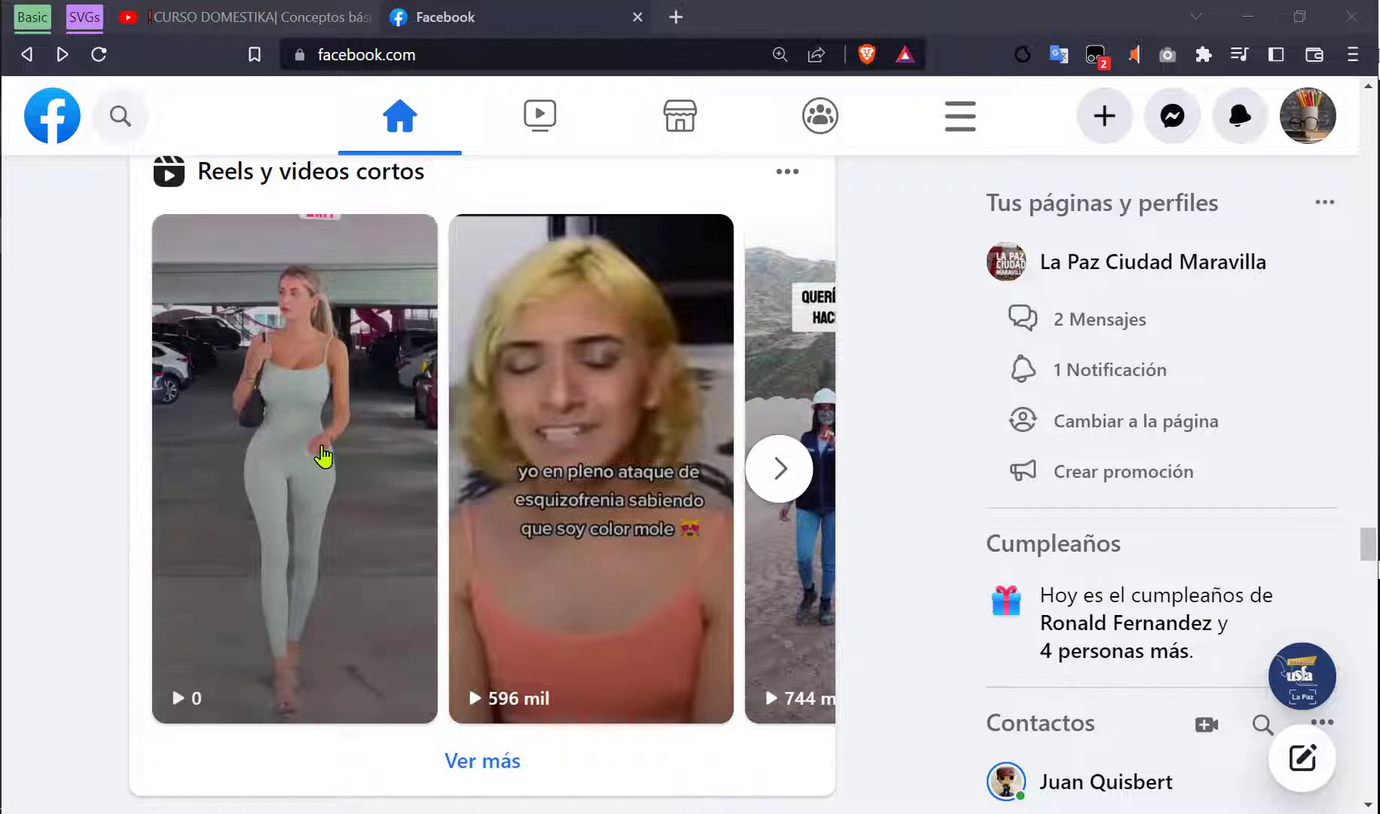
# Open the first reel's HD video in its own tab, pause it at 0:03 and bring up its options menu
pyautogui.click(330, 450)
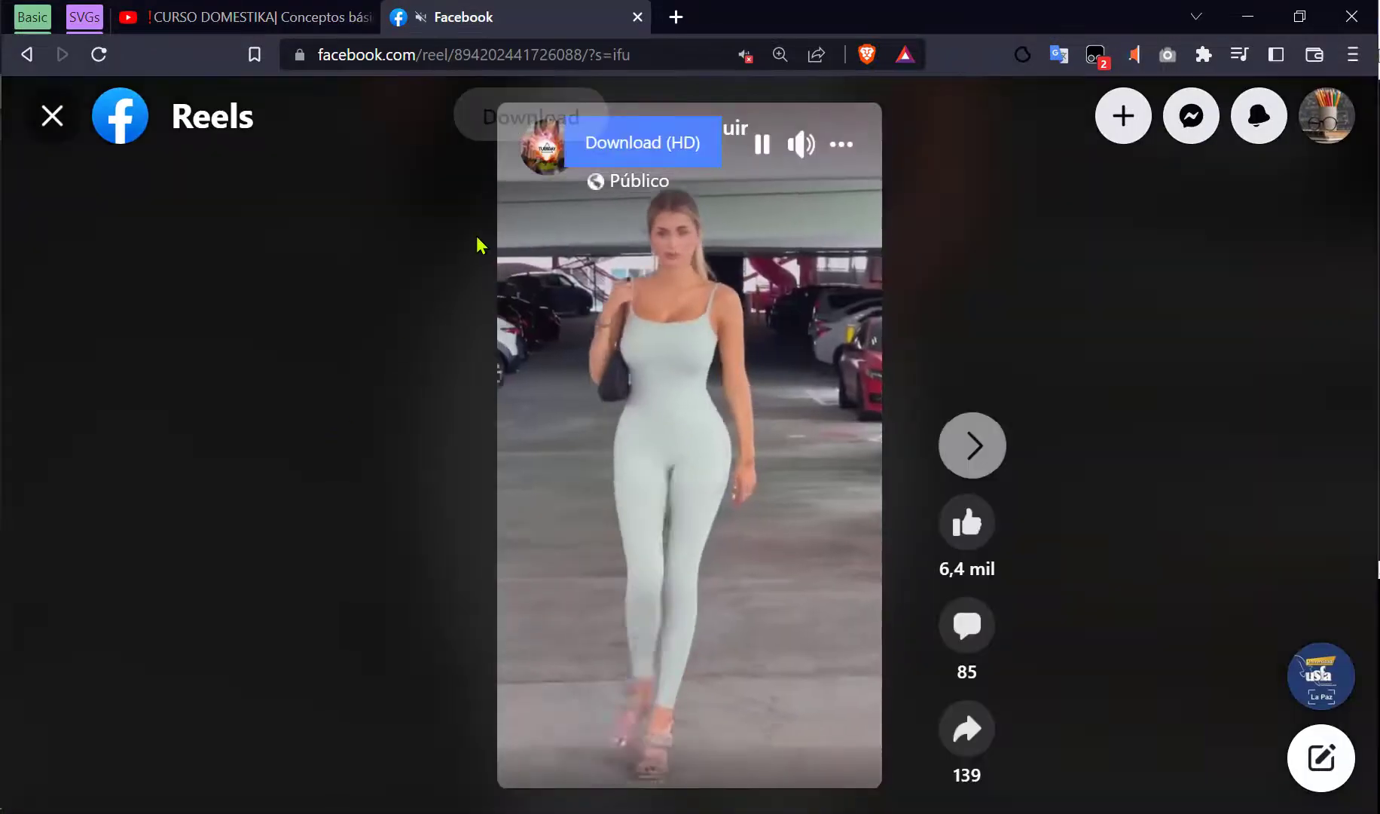
pyautogui.click(661, 155)
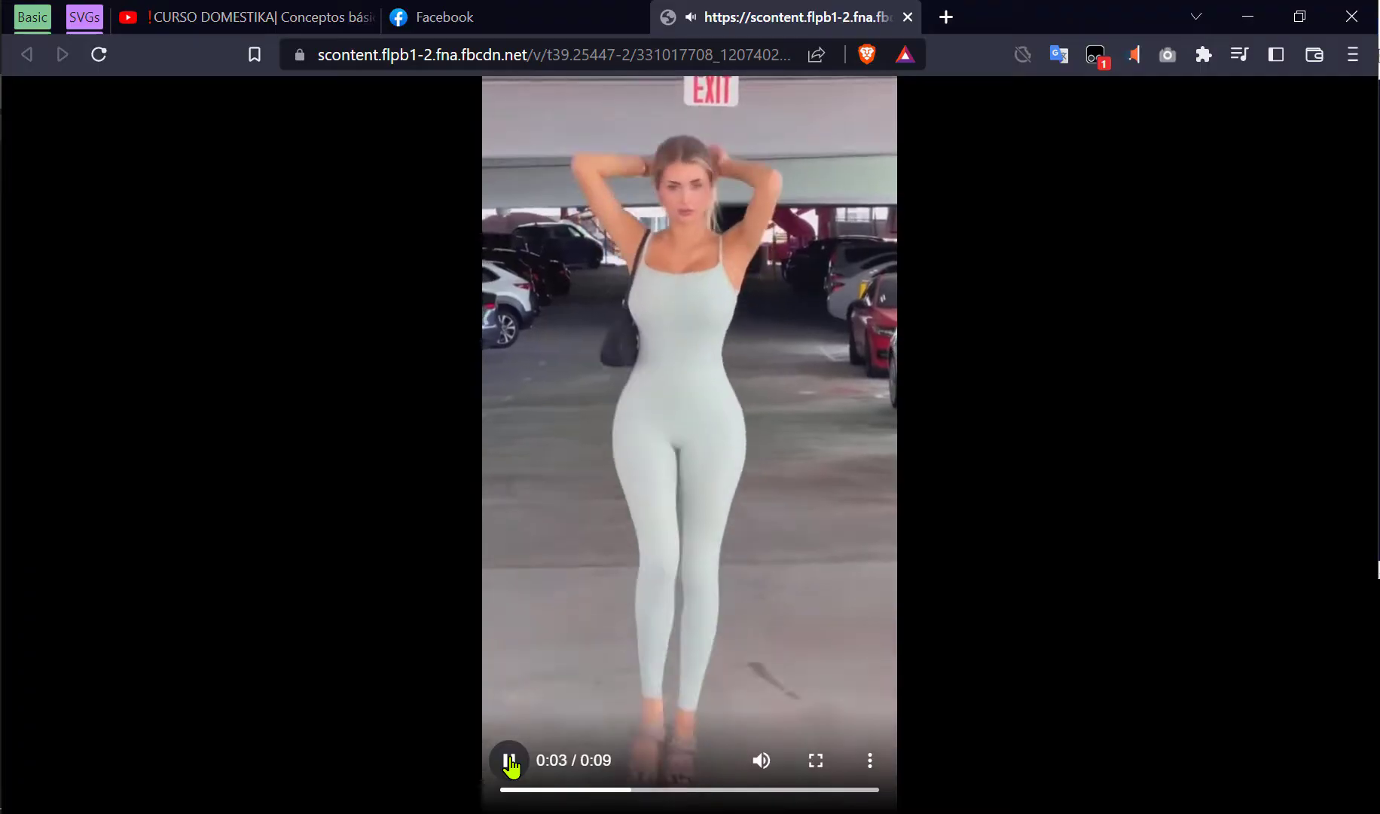
pyautogui.click(511, 766)
pyautogui.rightClick(656, 339)
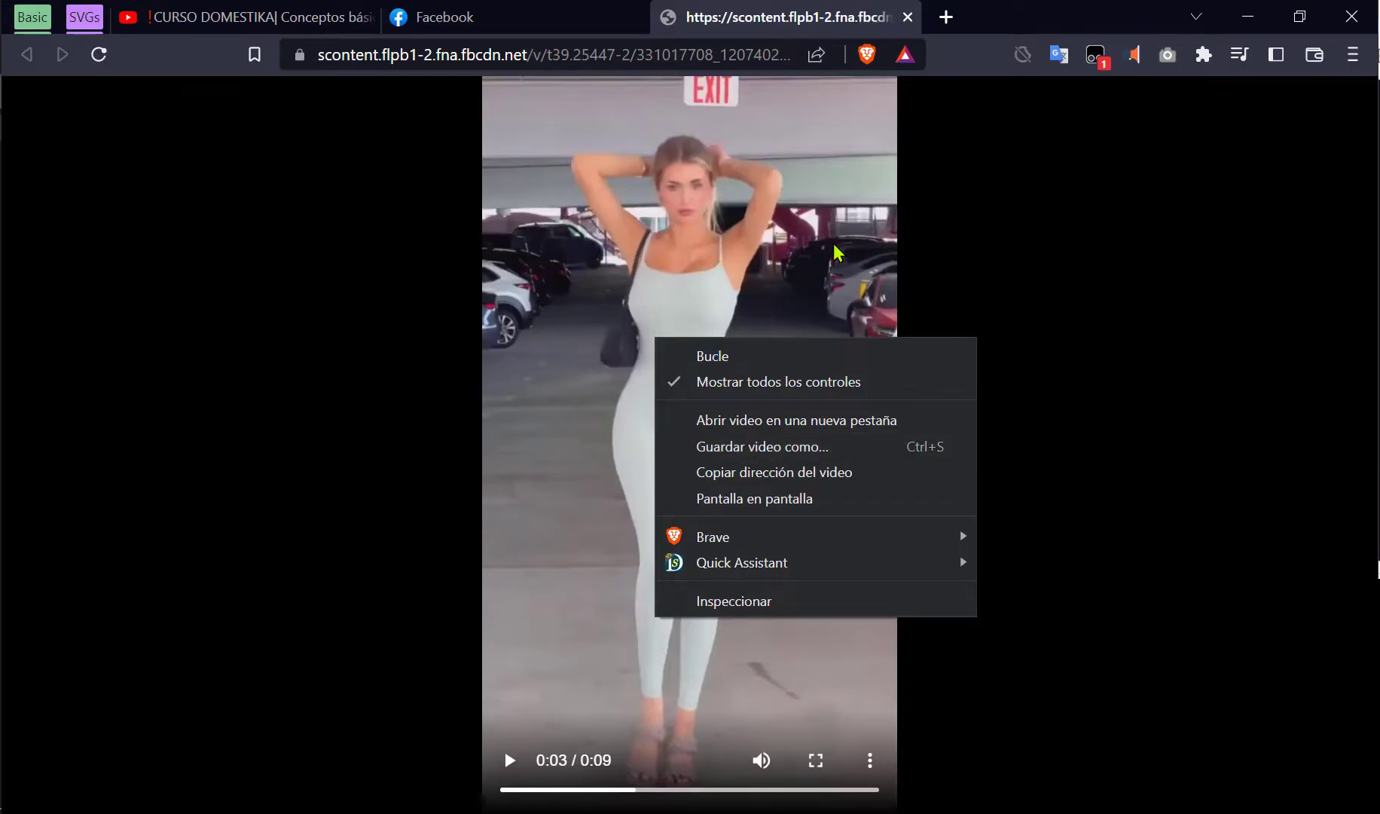
# Close the video tab and open Chrome's extensions management page from the puzzle menu
pyautogui.click(908, 18)
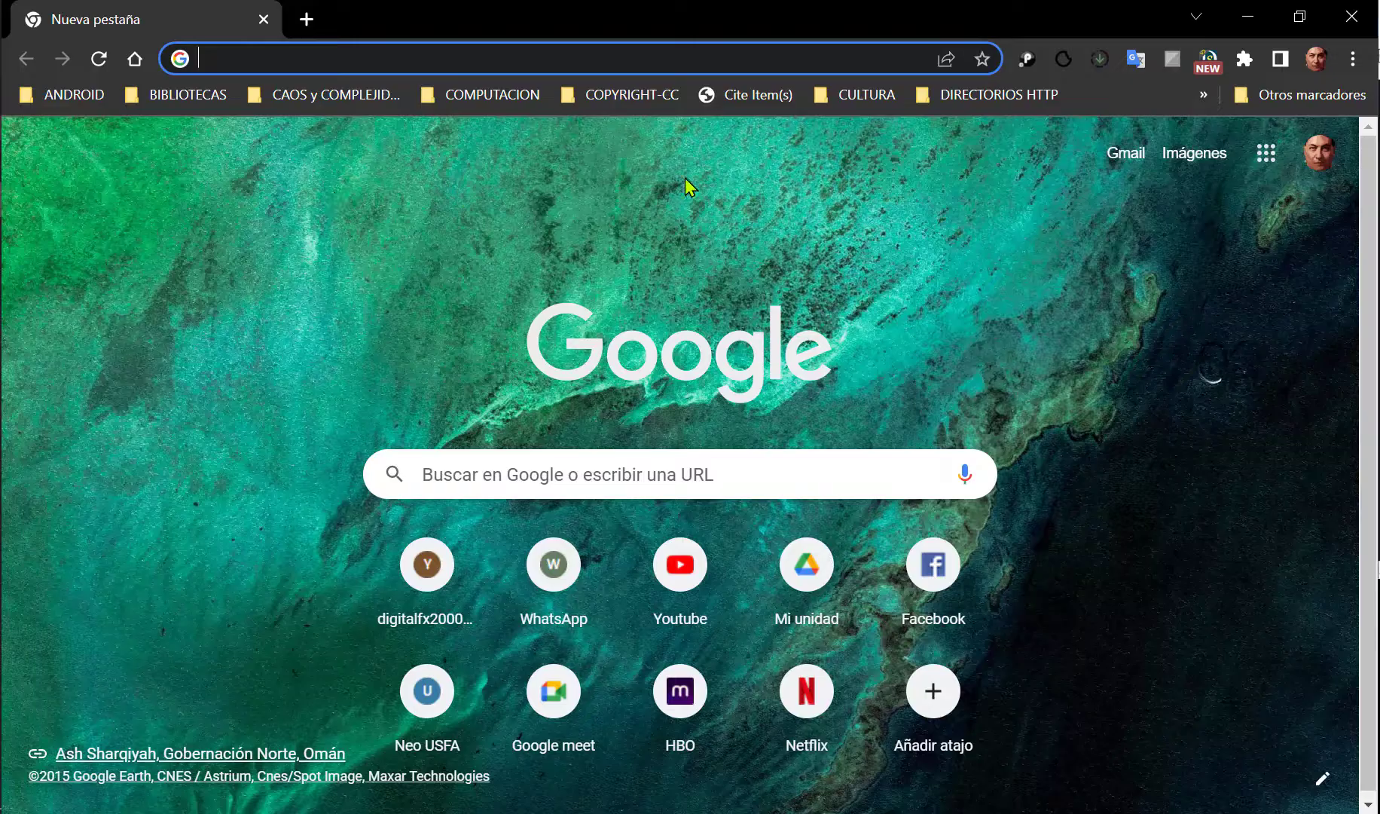
pyautogui.click(1244, 58)
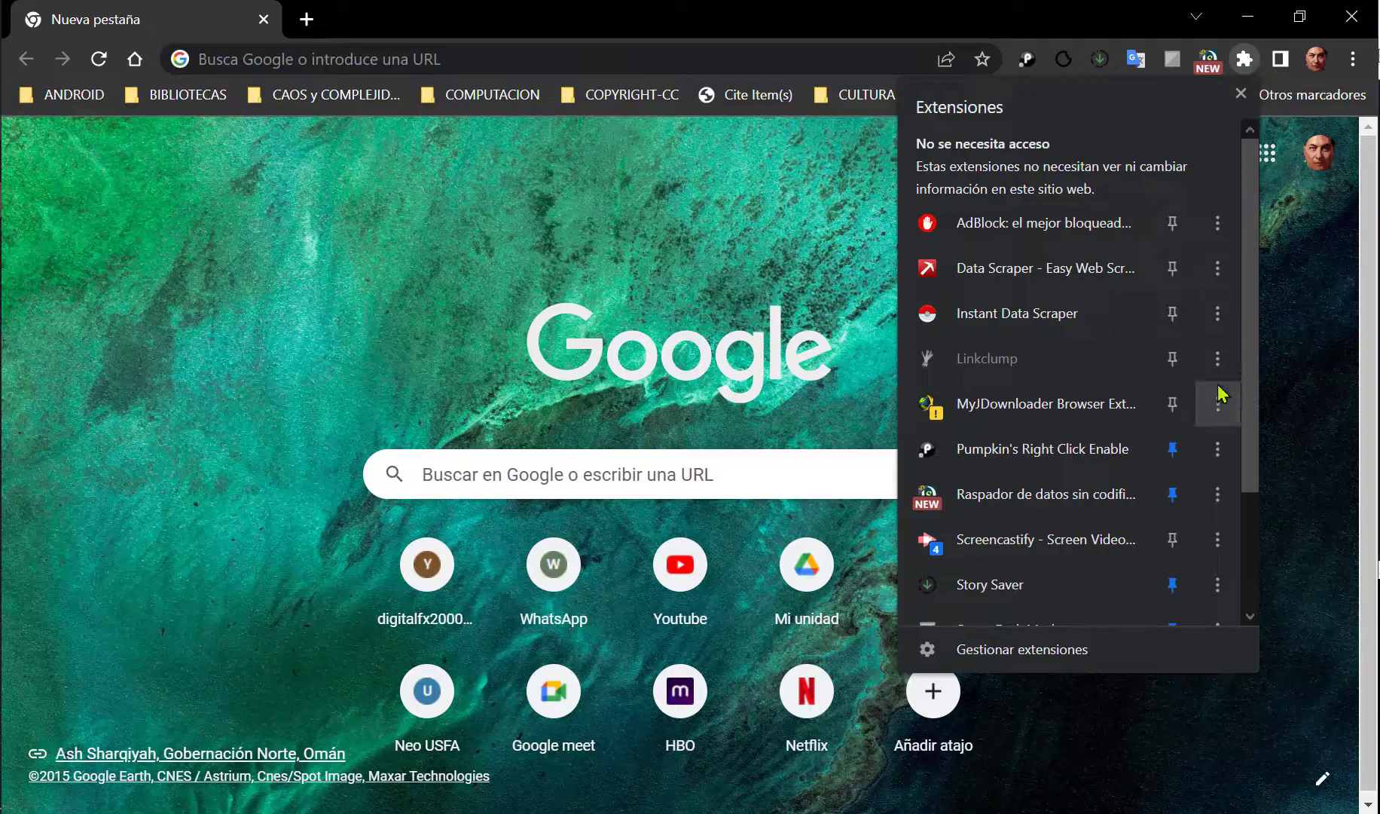
pyautogui.scroll(-1, 1138, 595)
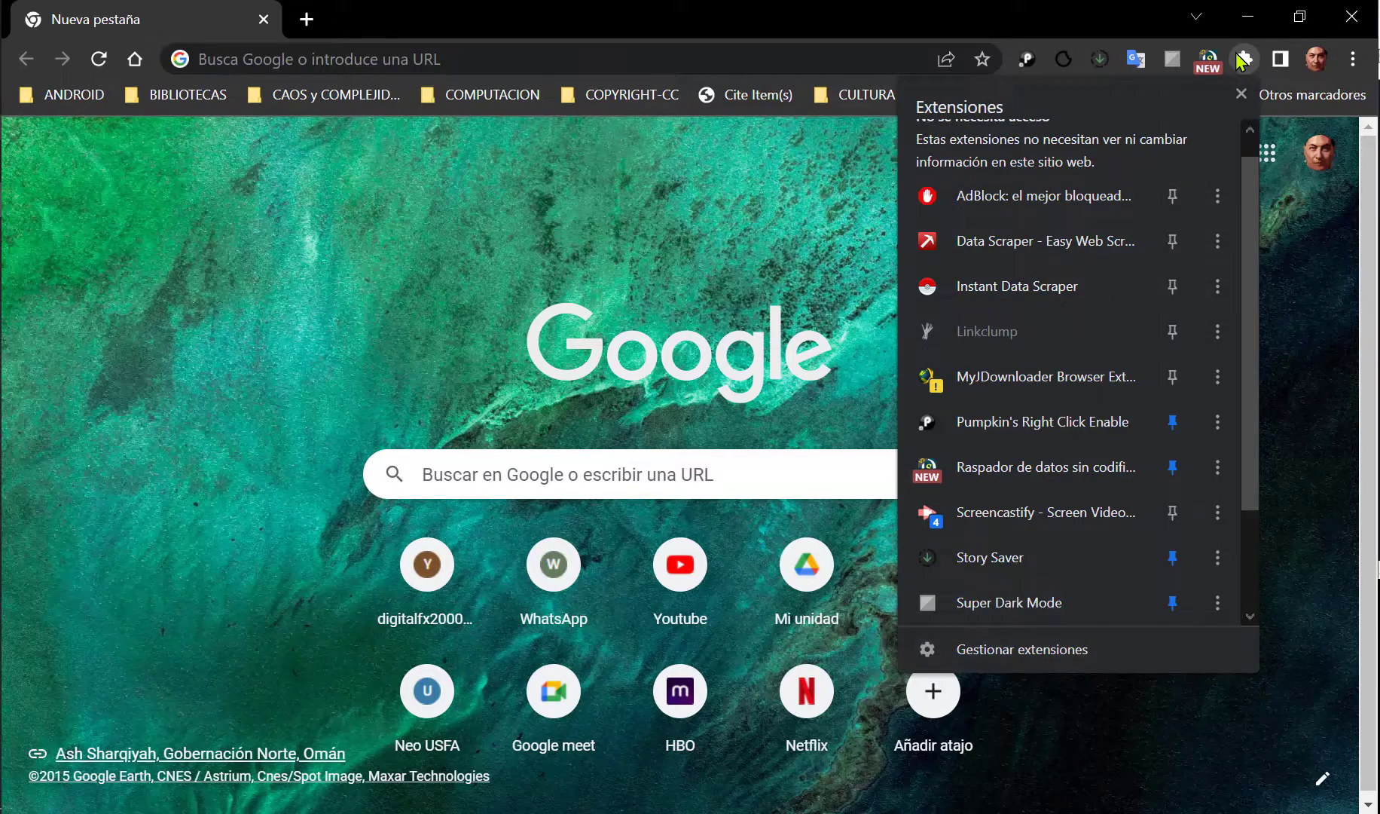
pyautogui.click(1245, 60)
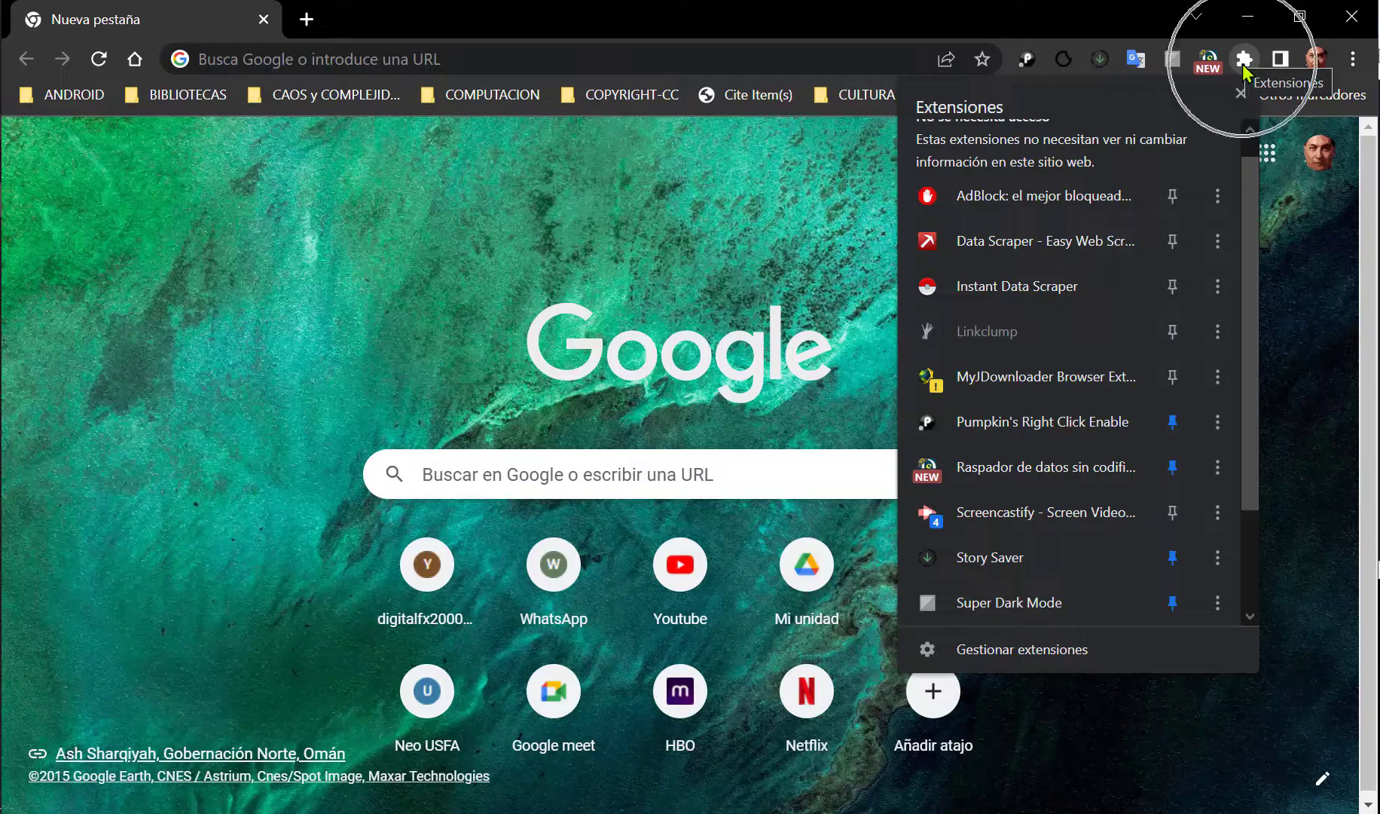
pyautogui.click(1088, 651)
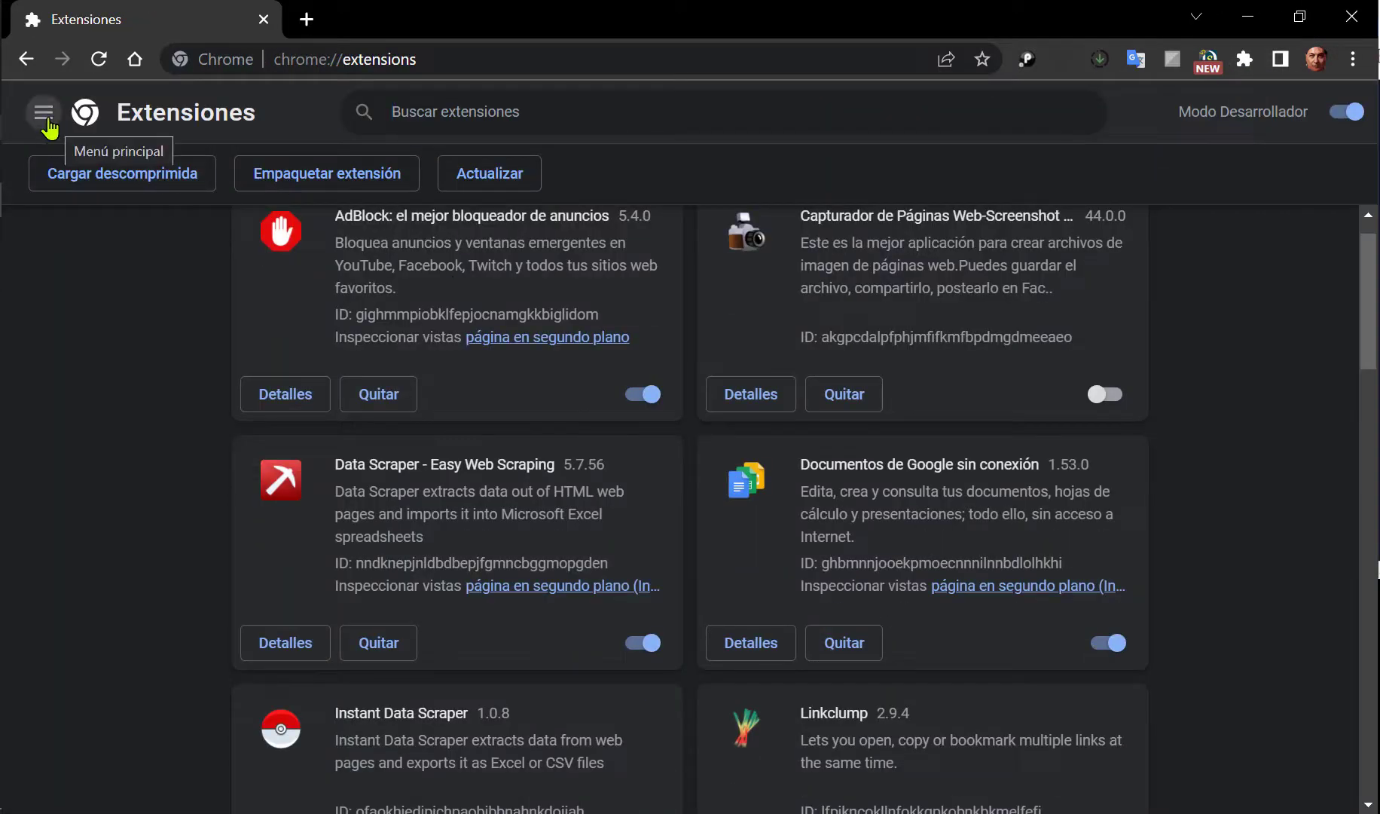
# Open the Chrome Web Store from the extensions page's side menu
pyautogui.click(44, 113)
pyautogui.click(44, 113)
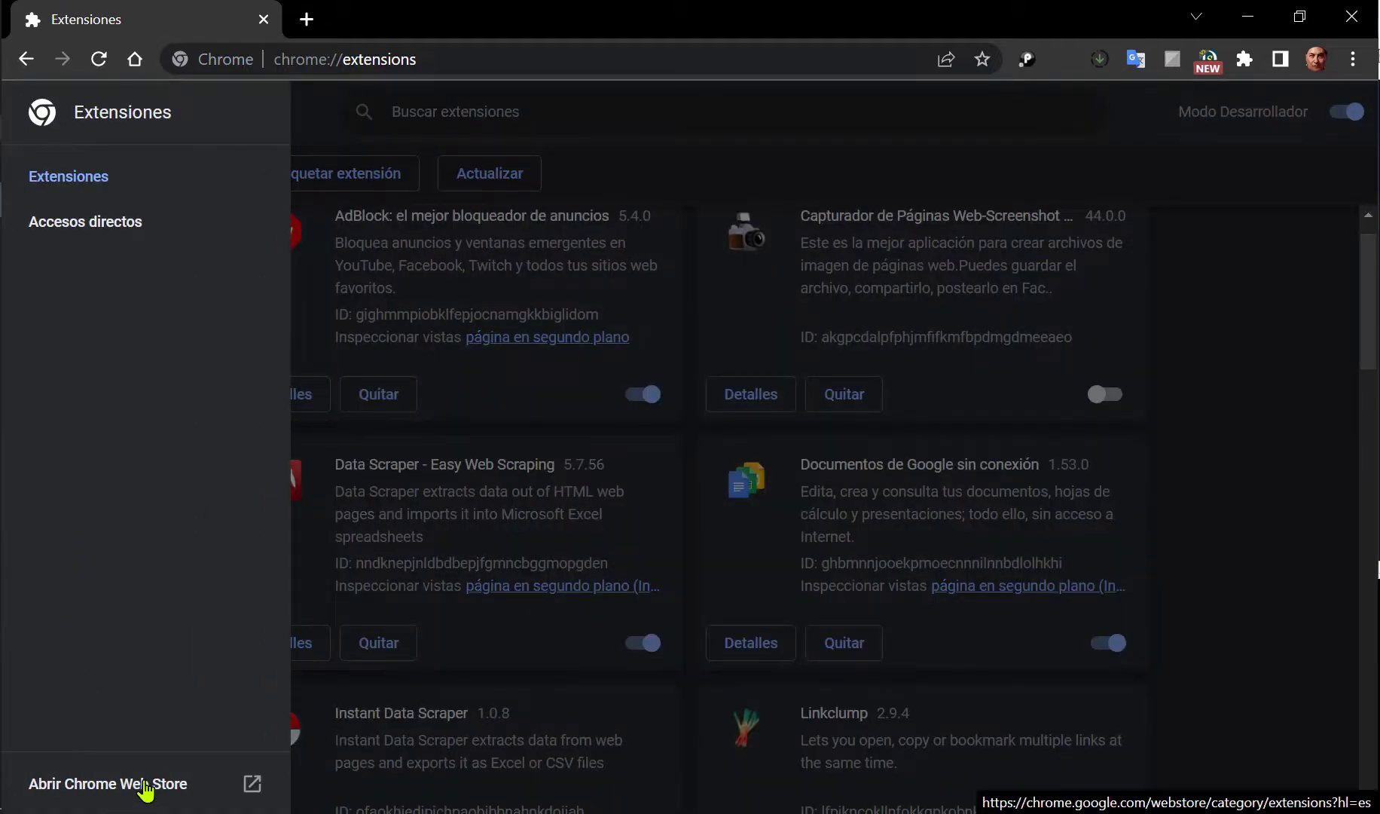
pyautogui.click(164, 790)
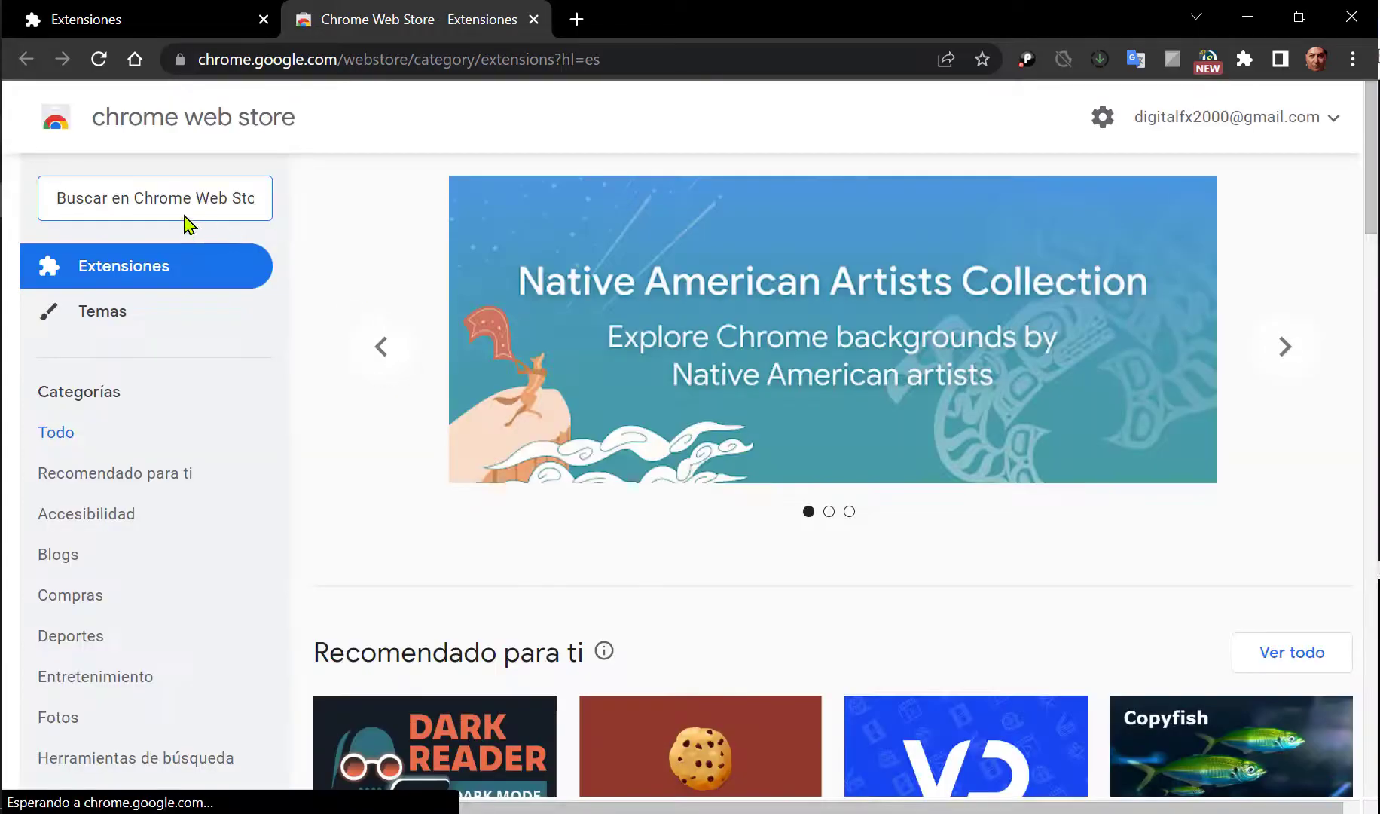
# Search the Chrome Web Store for 'Tampermonkey' and add the extension to Chrome
pyautogui.click(171, 197)
pyautogui.write('Tampermonkey')
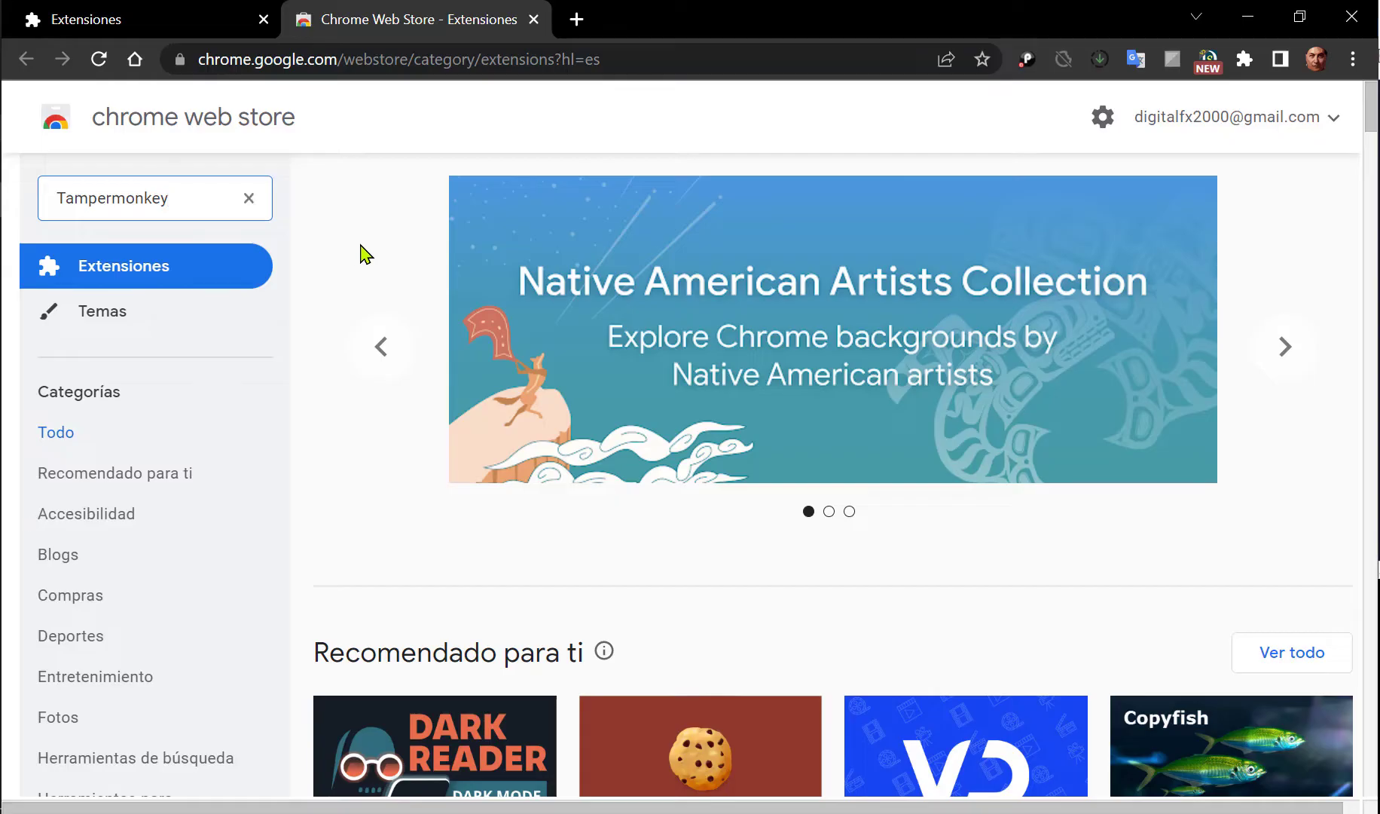
pyautogui.press('Return')
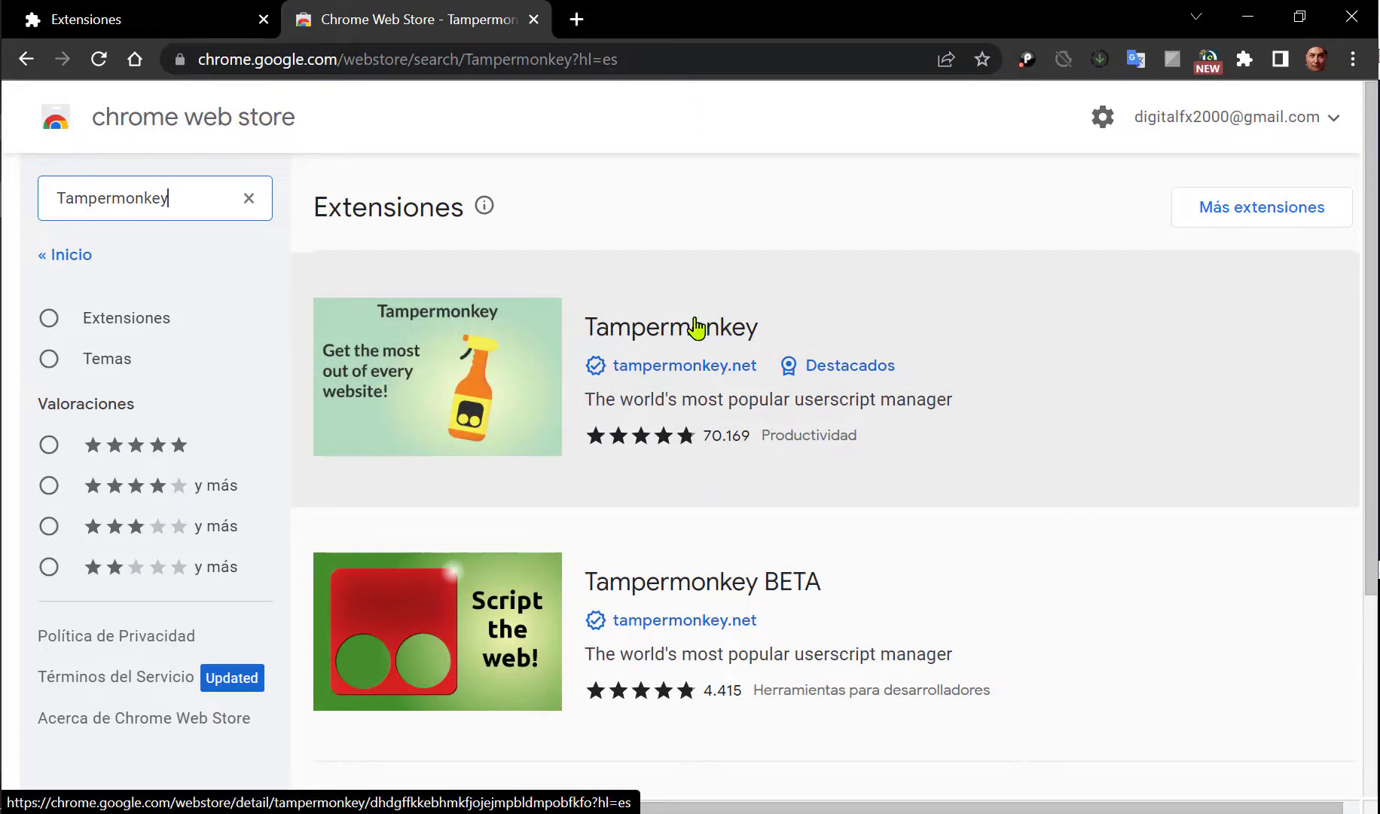
pyautogui.click(673, 337)
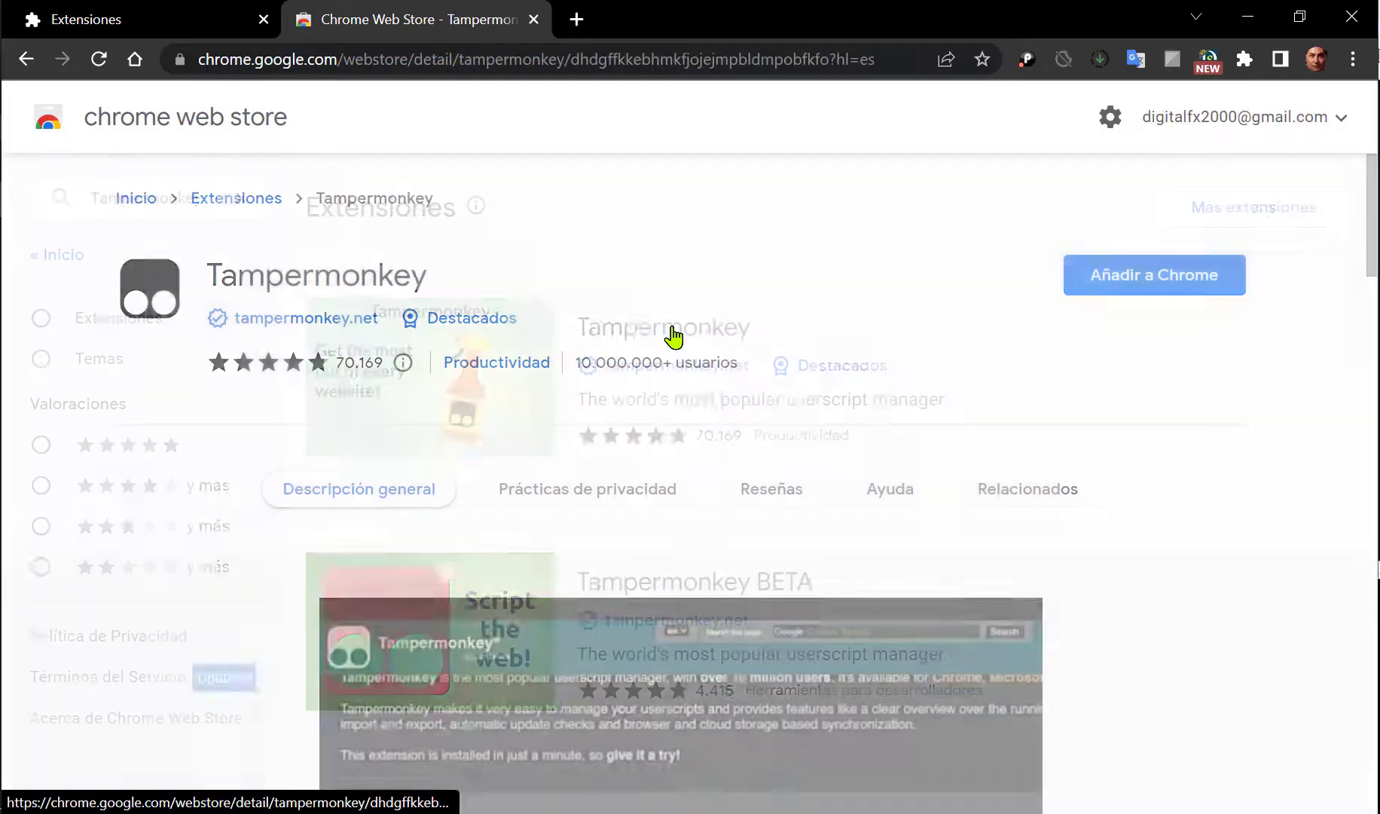
pyautogui.click(1090, 293)
pyautogui.click(734, 316)
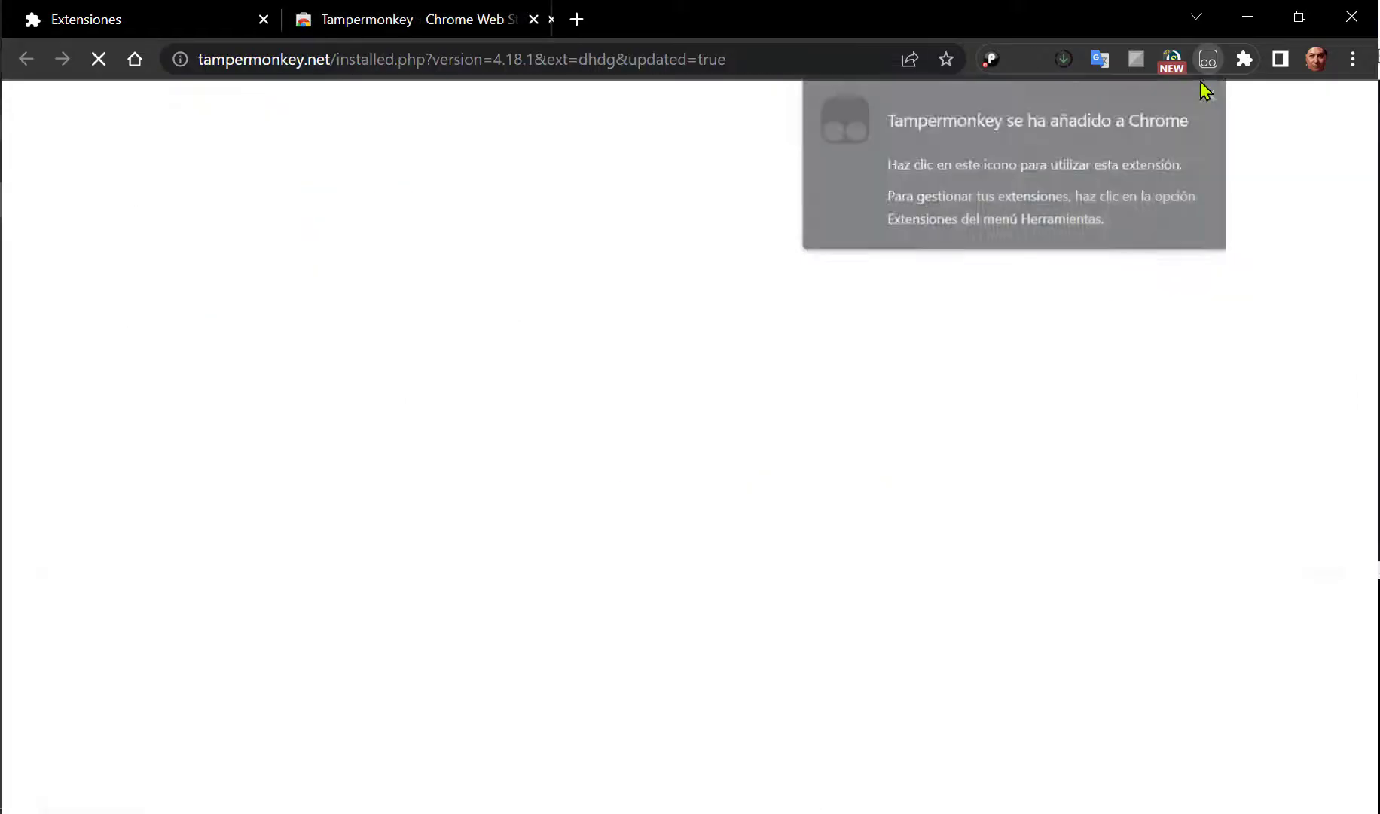
# Pin Tampermonkey to the toolbar and open its Obtener nuevos scripts page
pyautogui.click(1245, 59)
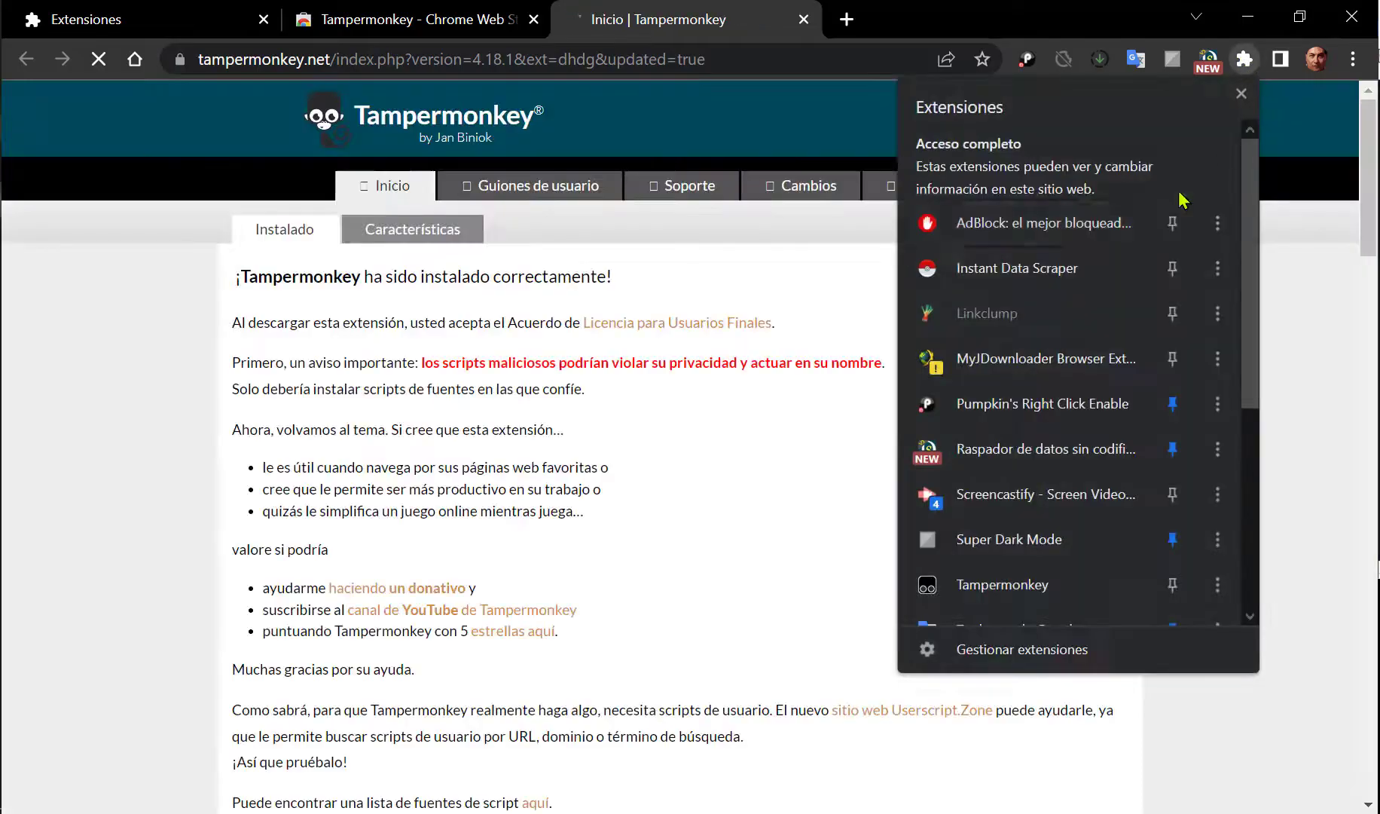
pyautogui.click(1173, 585)
pyautogui.click(146, 395)
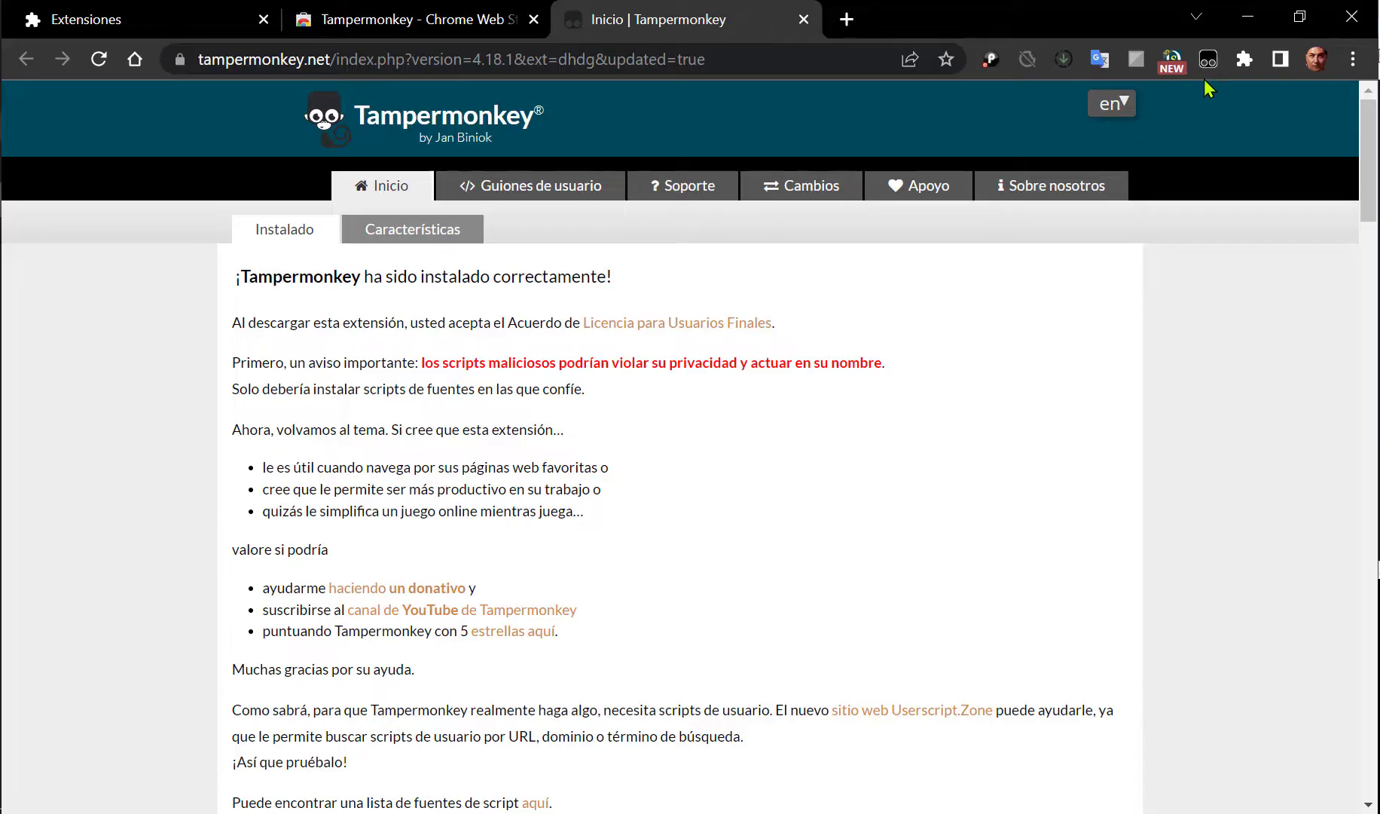
pyautogui.click(1208, 62)
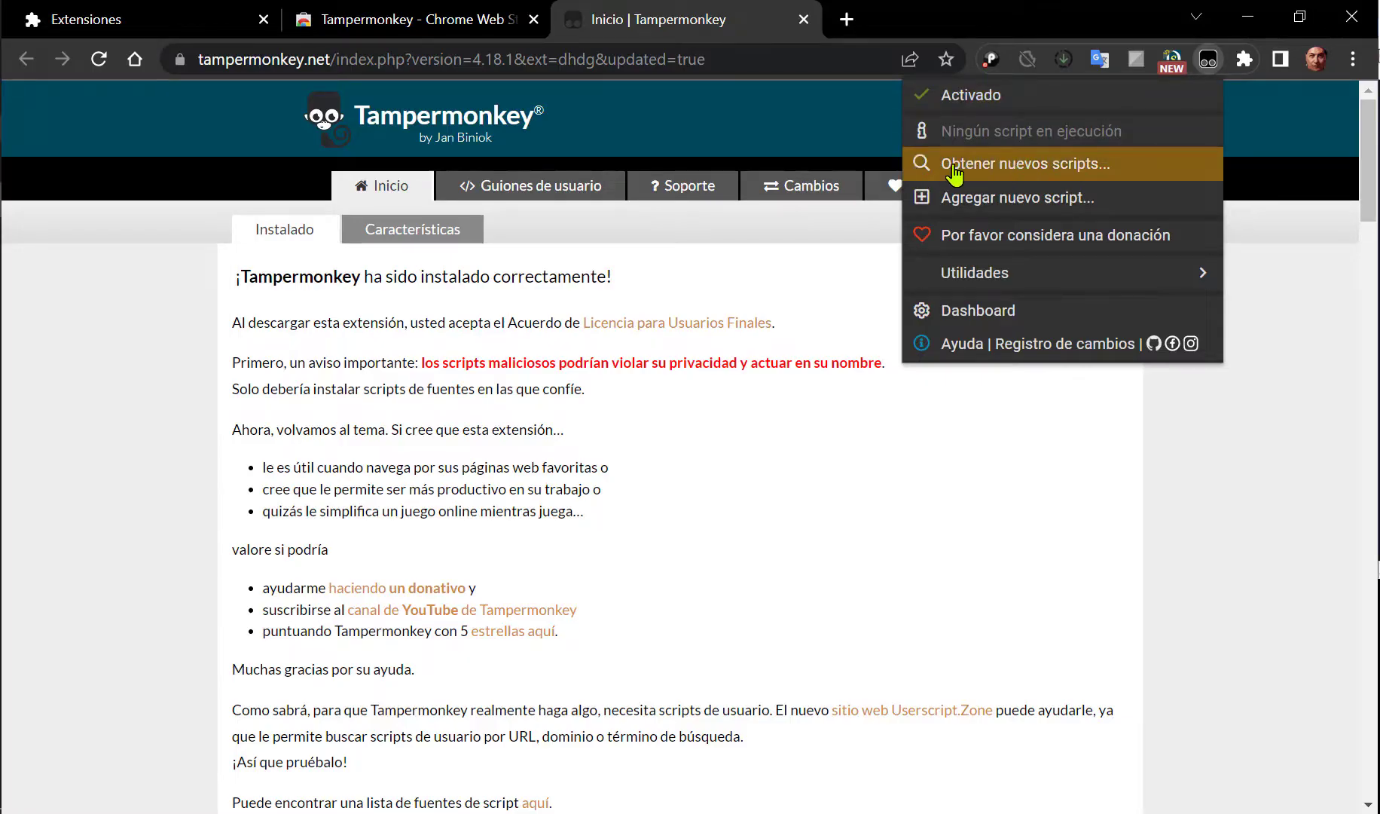
pyautogui.click(1065, 172)
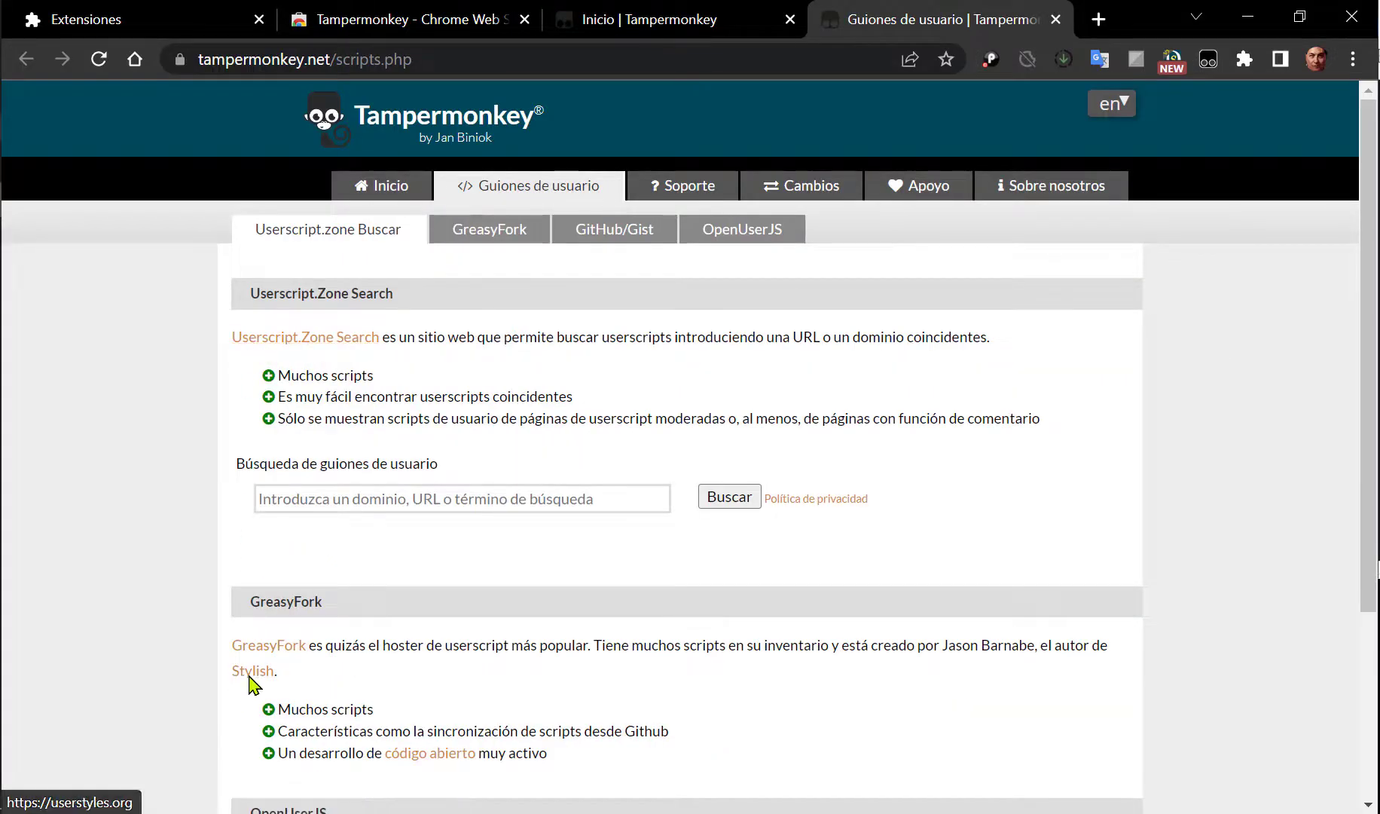
# Follow the GreasyFork link from the userscript sources page to greasyfork.org/es
pyautogui.scroll(-3, 169, 632)
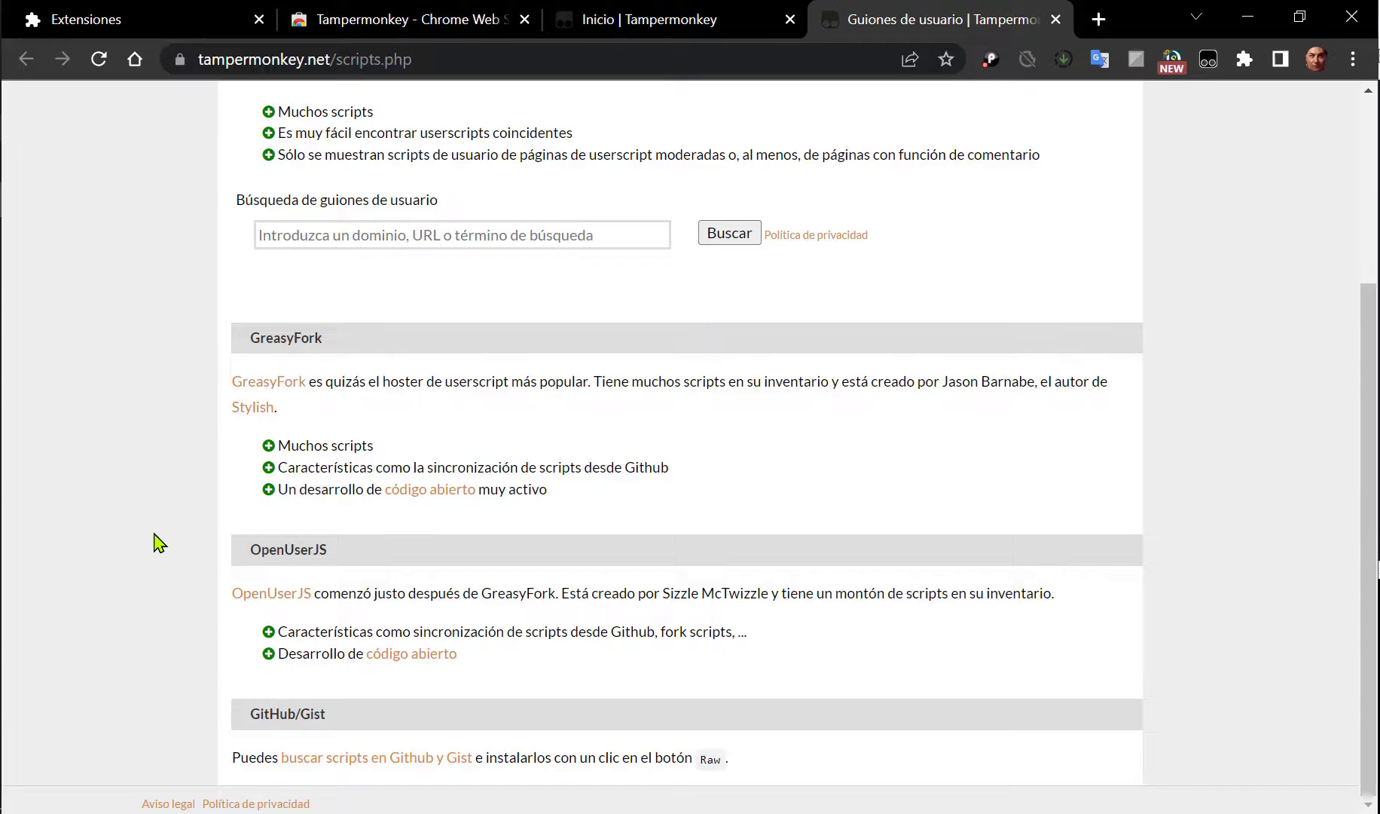
pyautogui.scroll(3, 158, 542)
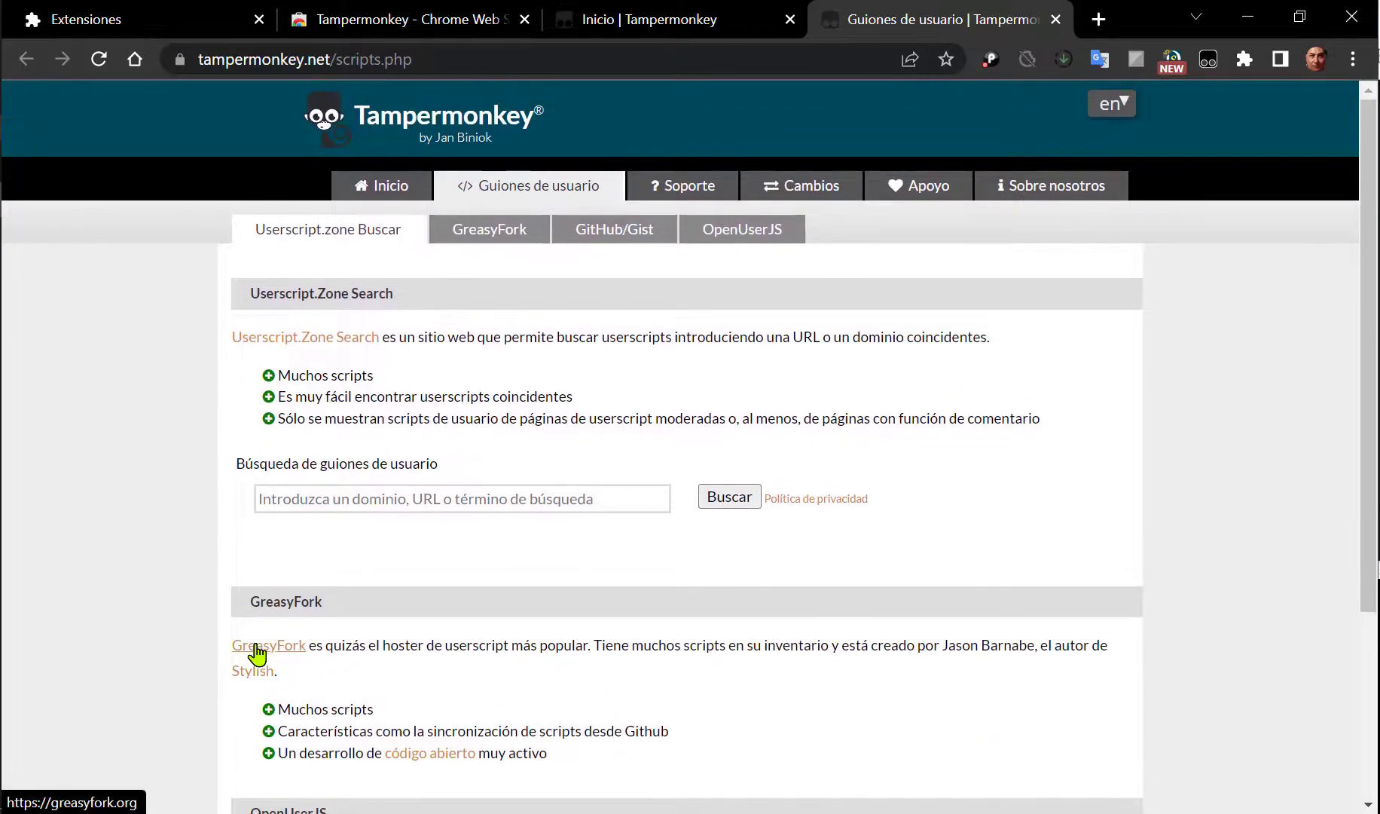
pyautogui.click(266, 653)
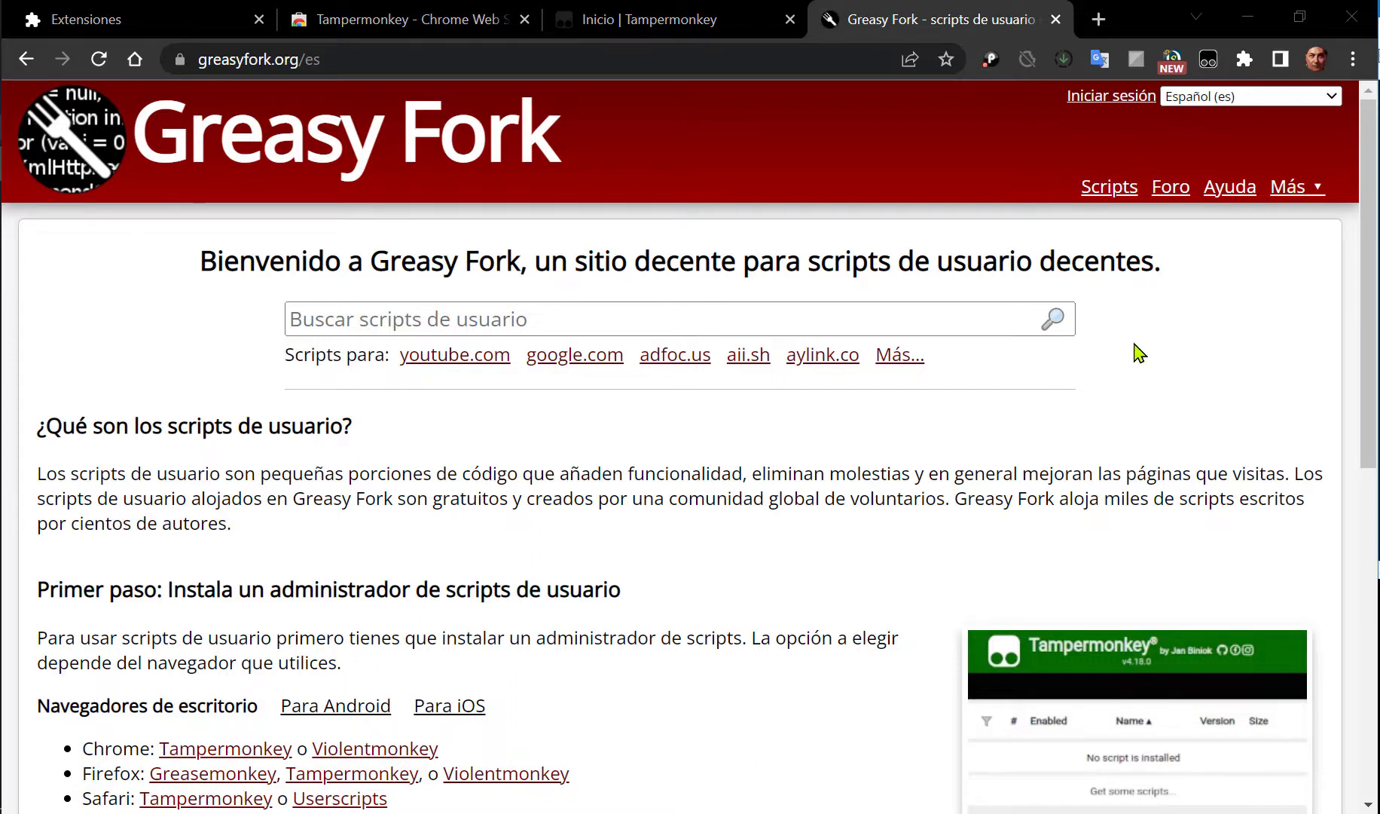
# Search Greasy Fork in all languages for 'Video Downloader for Tampermonkey' and scroll to the matching script
pyautogui.click(345, 324)
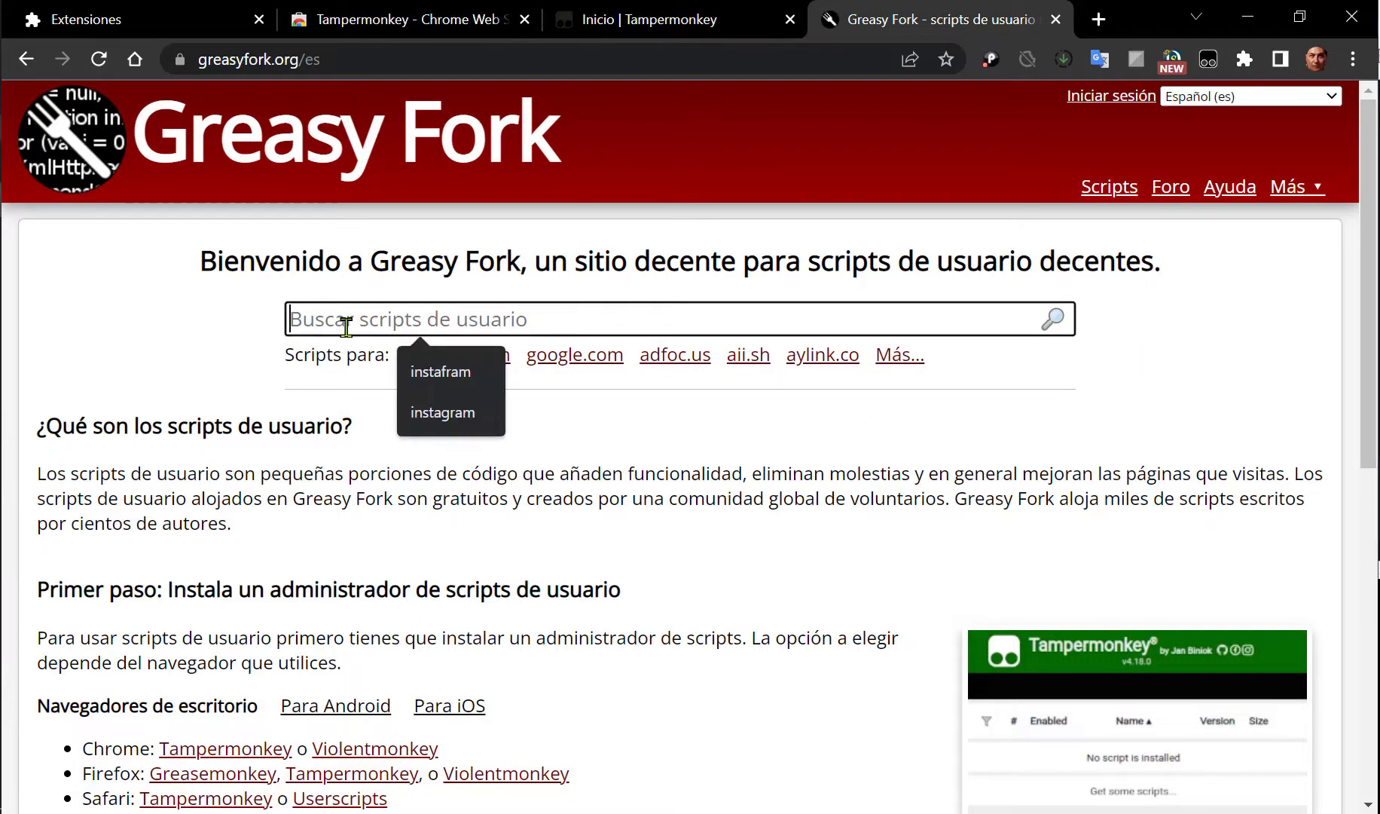
pyautogui.write('Video Downloader for Tampermonkey')
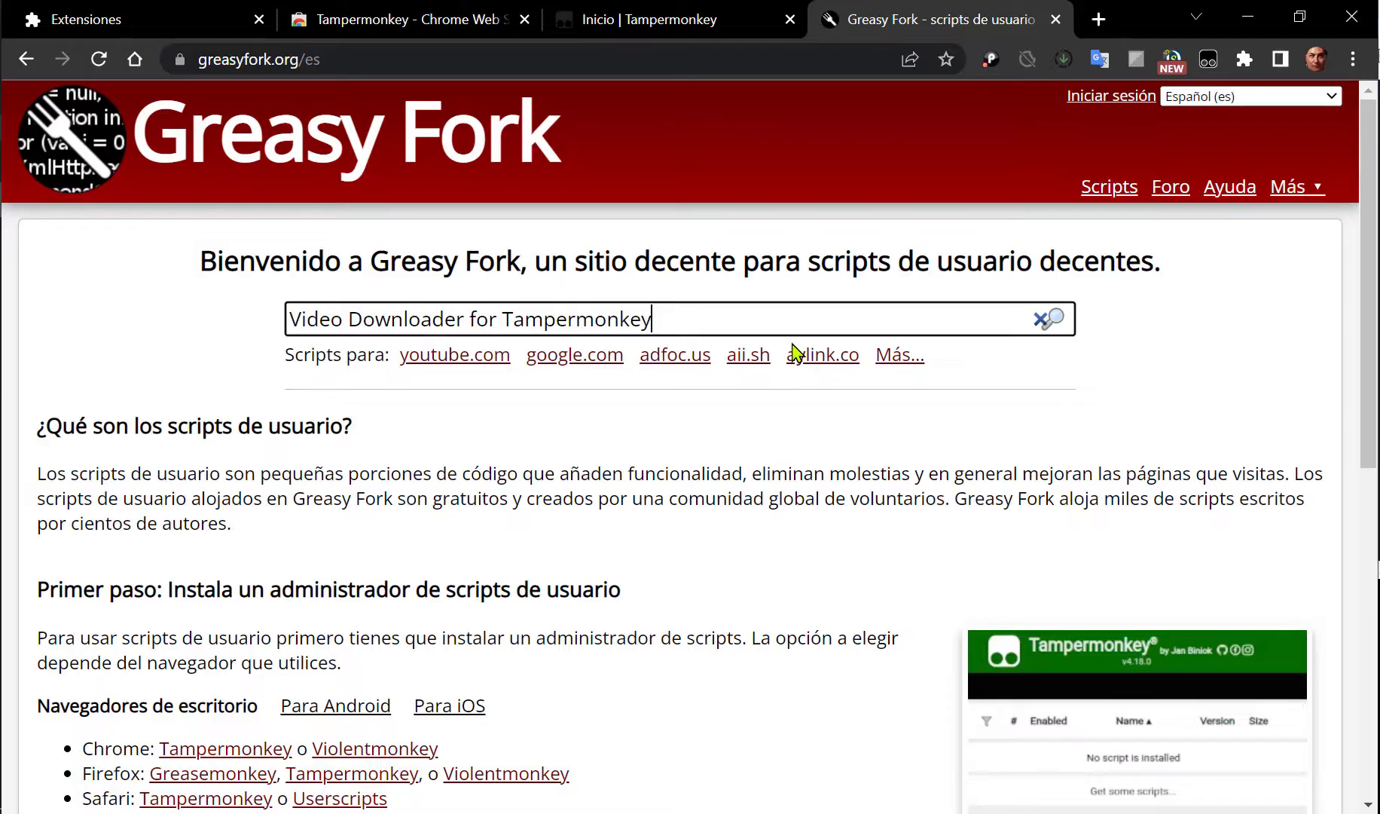
pyautogui.click(1058, 321)
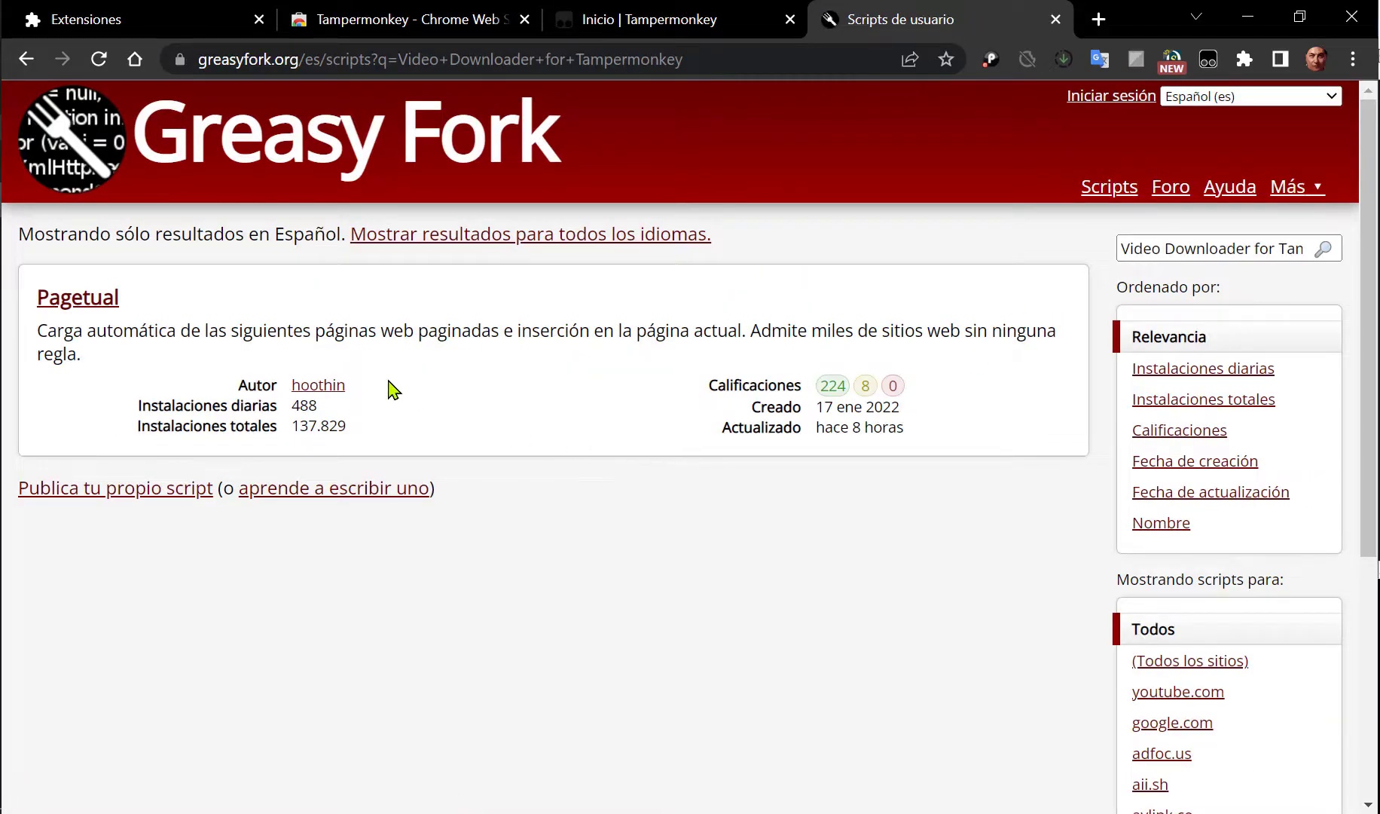
pyautogui.click(594, 243)
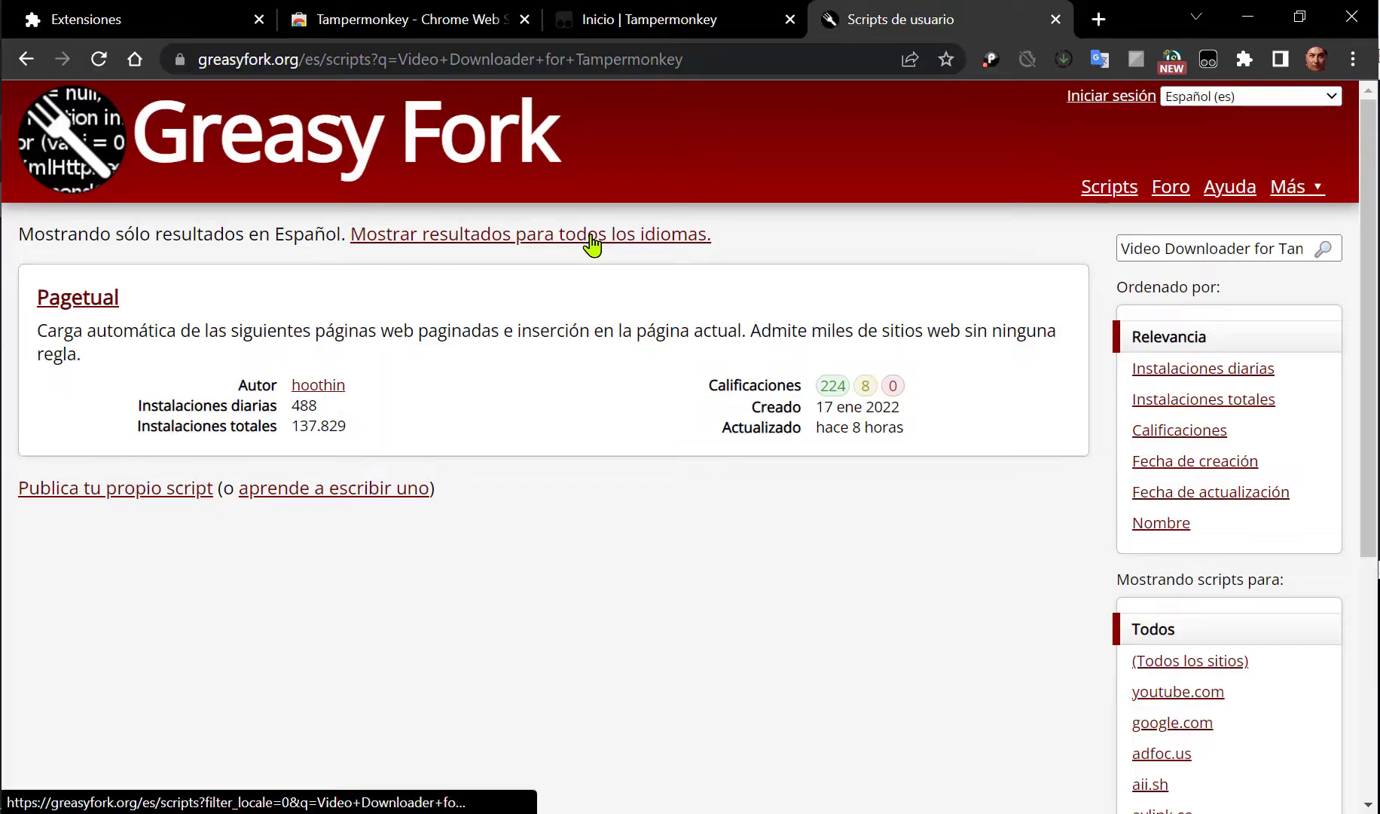
pyautogui.scroll(-5, 456, 456)
pyautogui.scroll(-1, 456, 456)
pyautogui.scroll(-1, 456, 456)
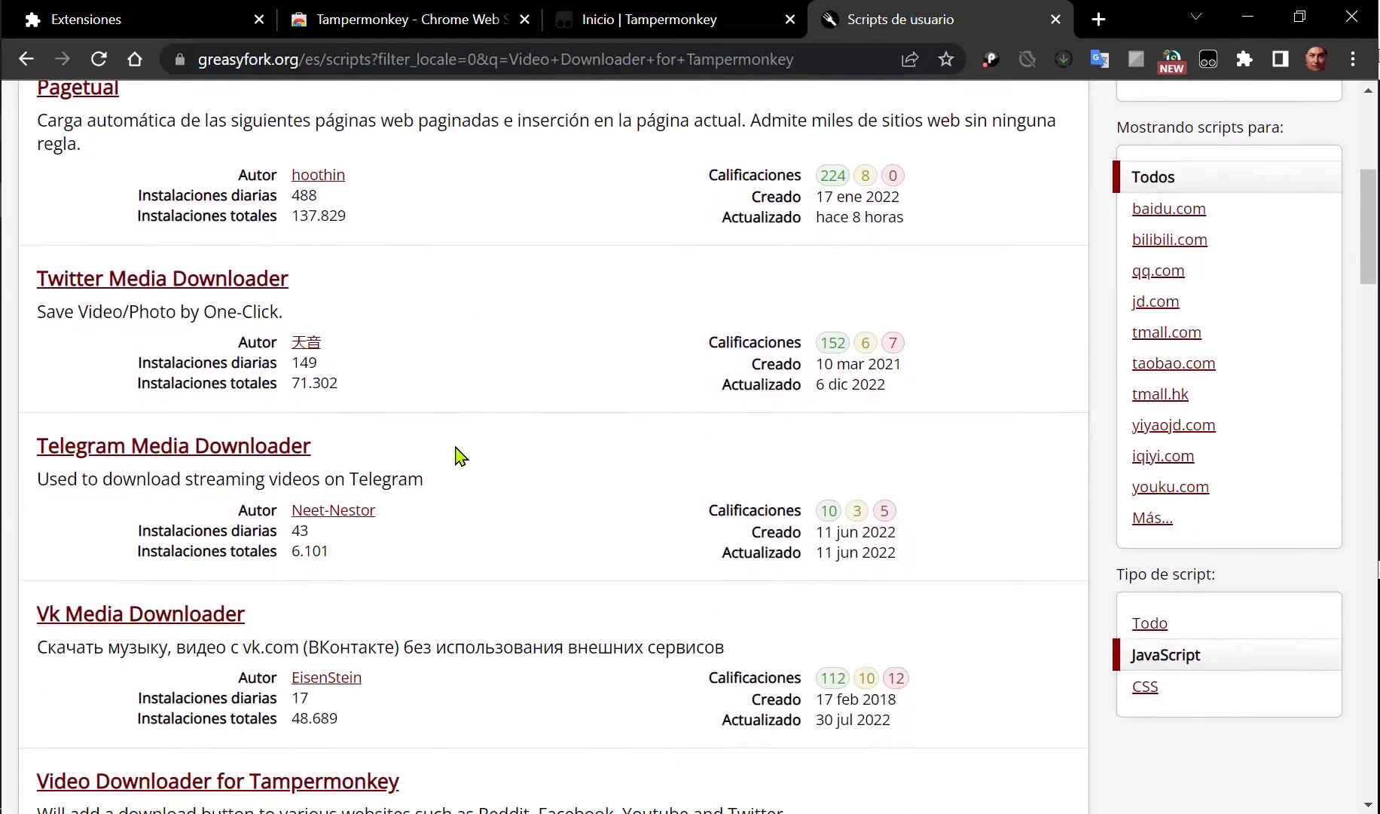
pyautogui.scroll(-3, 456, 456)
pyautogui.scroll(-1, 456, 456)
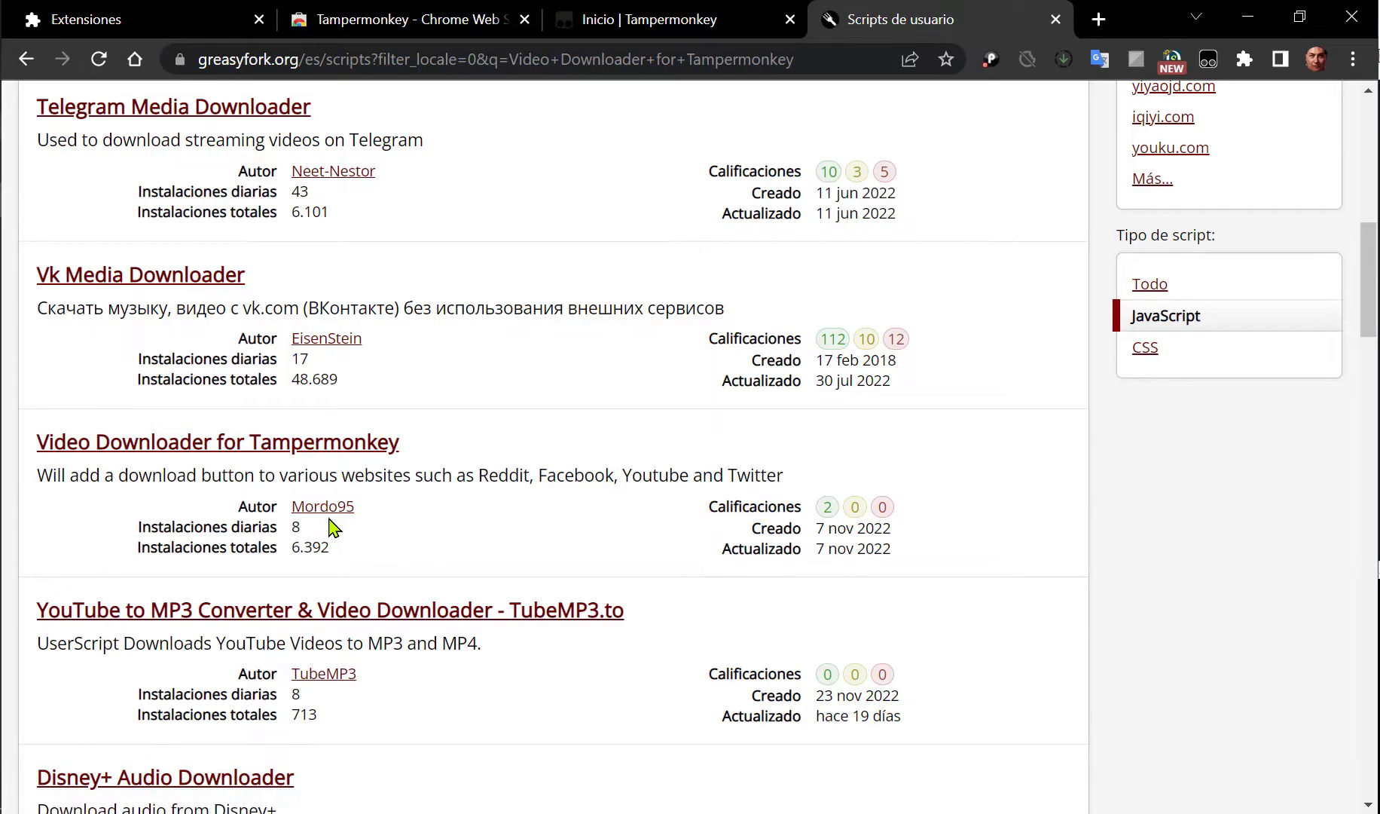
# Install the Video Downloader for Tampermonkey v0.5 userscript from its Greasy Fork page
pyautogui.click(190, 446)
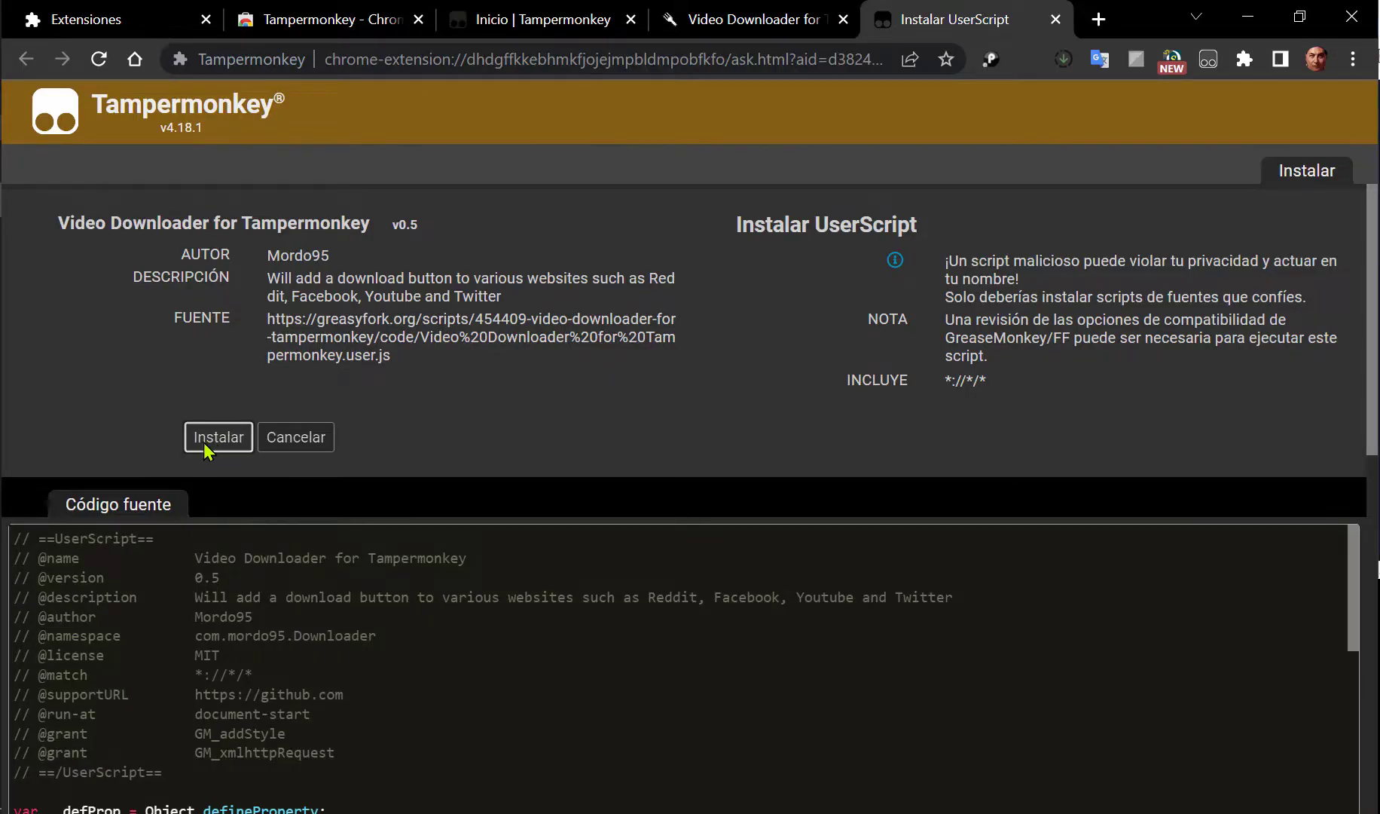
pyautogui.click(220, 439)
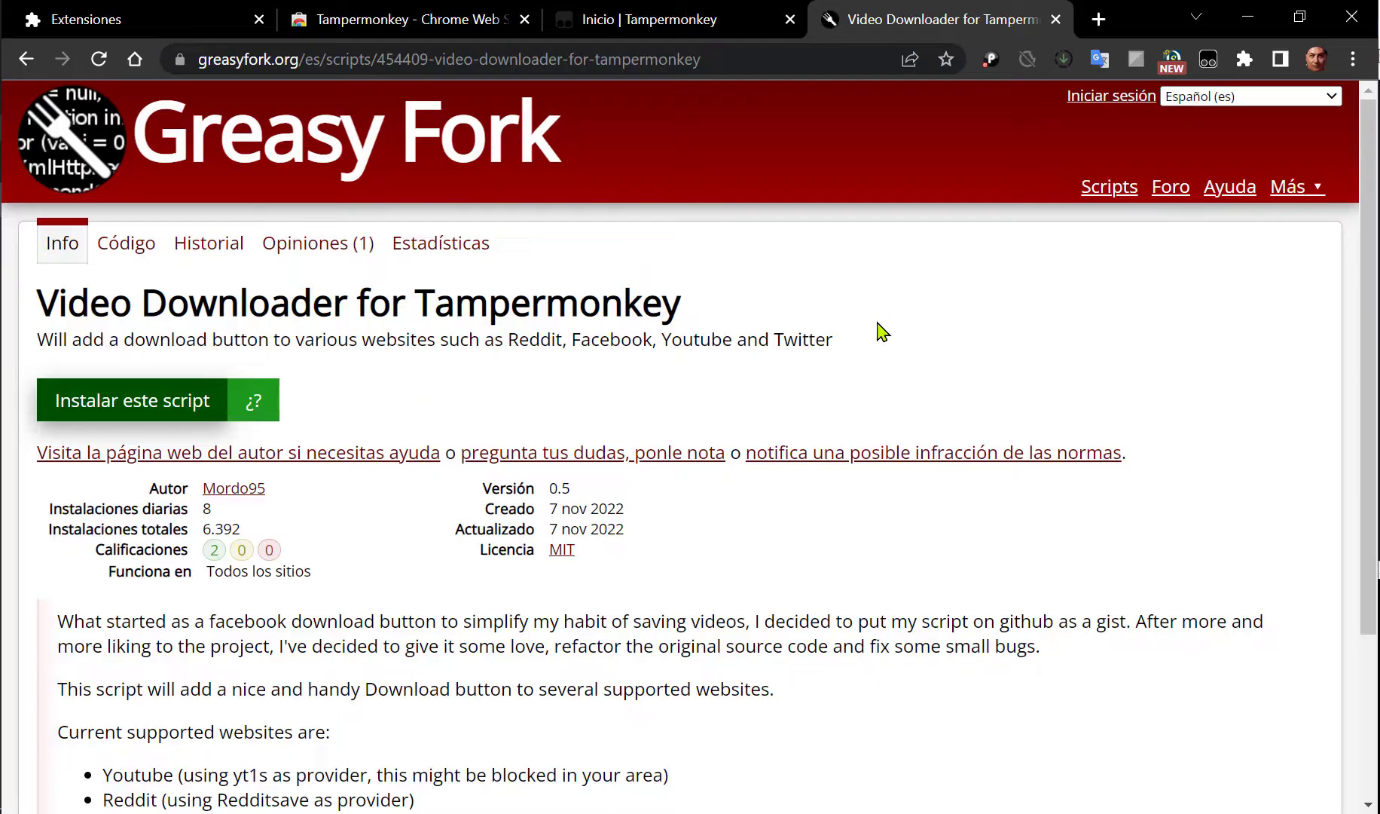
# Open the Tampermonkey dashboard listing Video Downloader for Tampermonkey v0.5 as enabled
pyautogui.click(1206, 63)
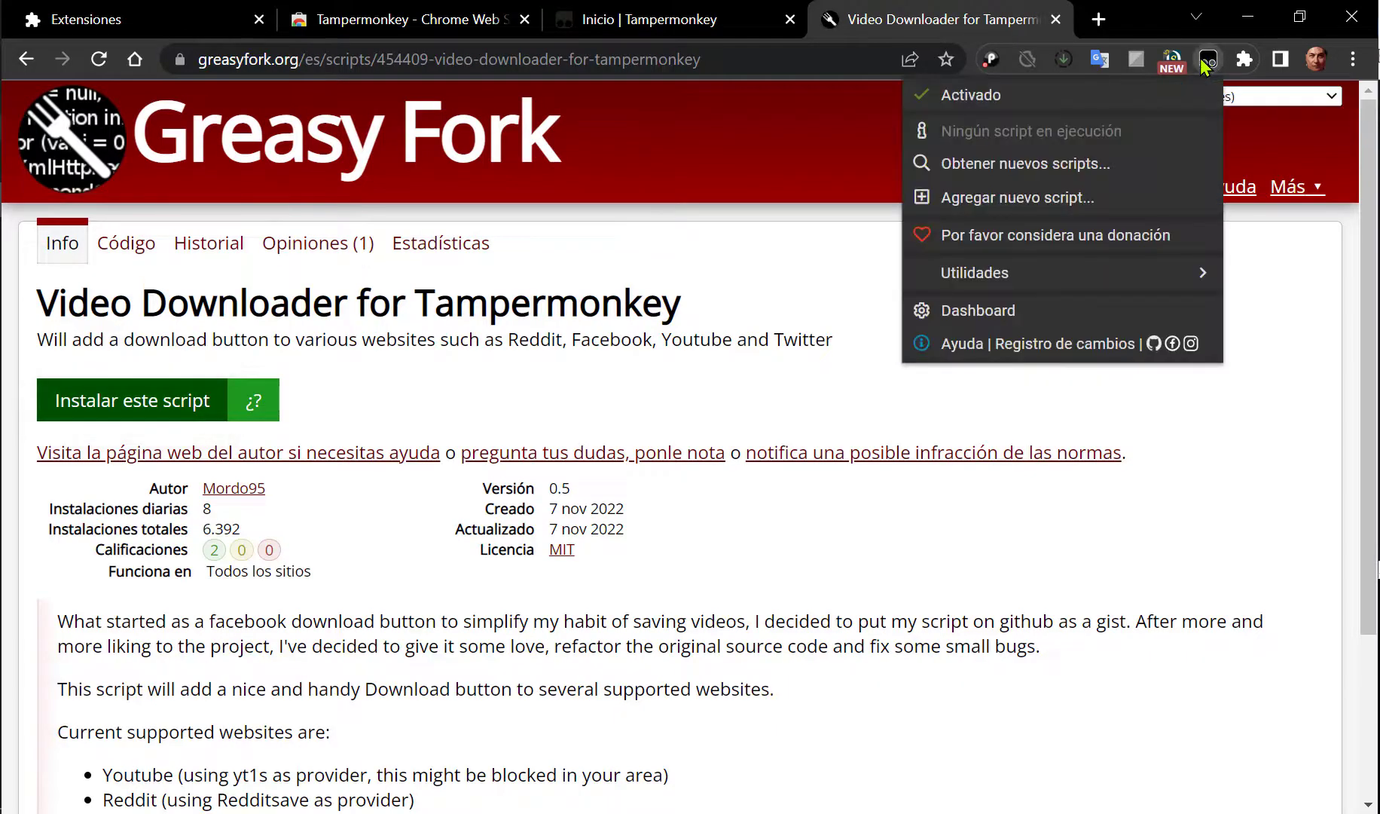
pyautogui.click(1008, 311)
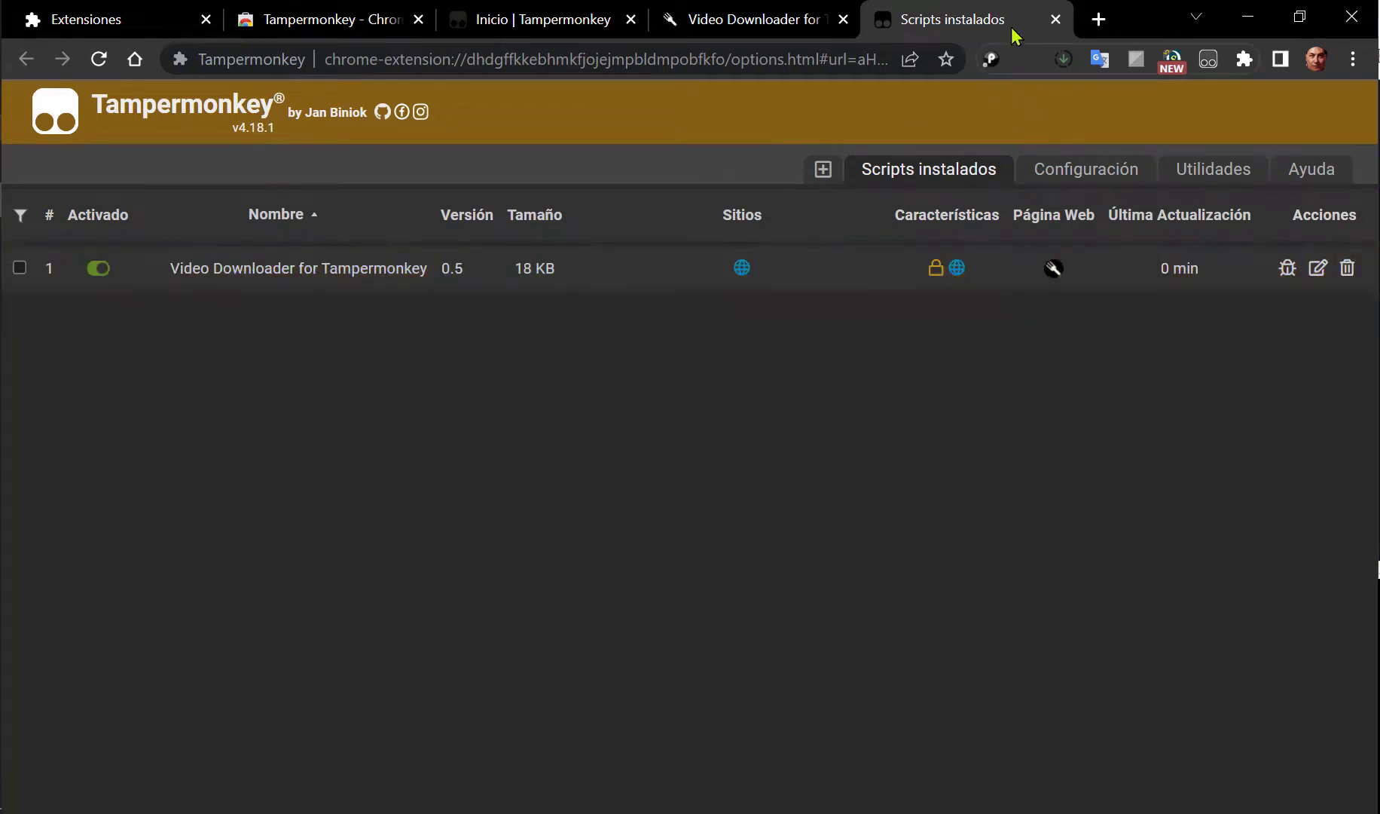
pyautogui.click(361, 60)
# Go to Facebook, switch Tampermonkey off, and scroll the feed to Reels y videos cortos
pyautogui.write('fa')
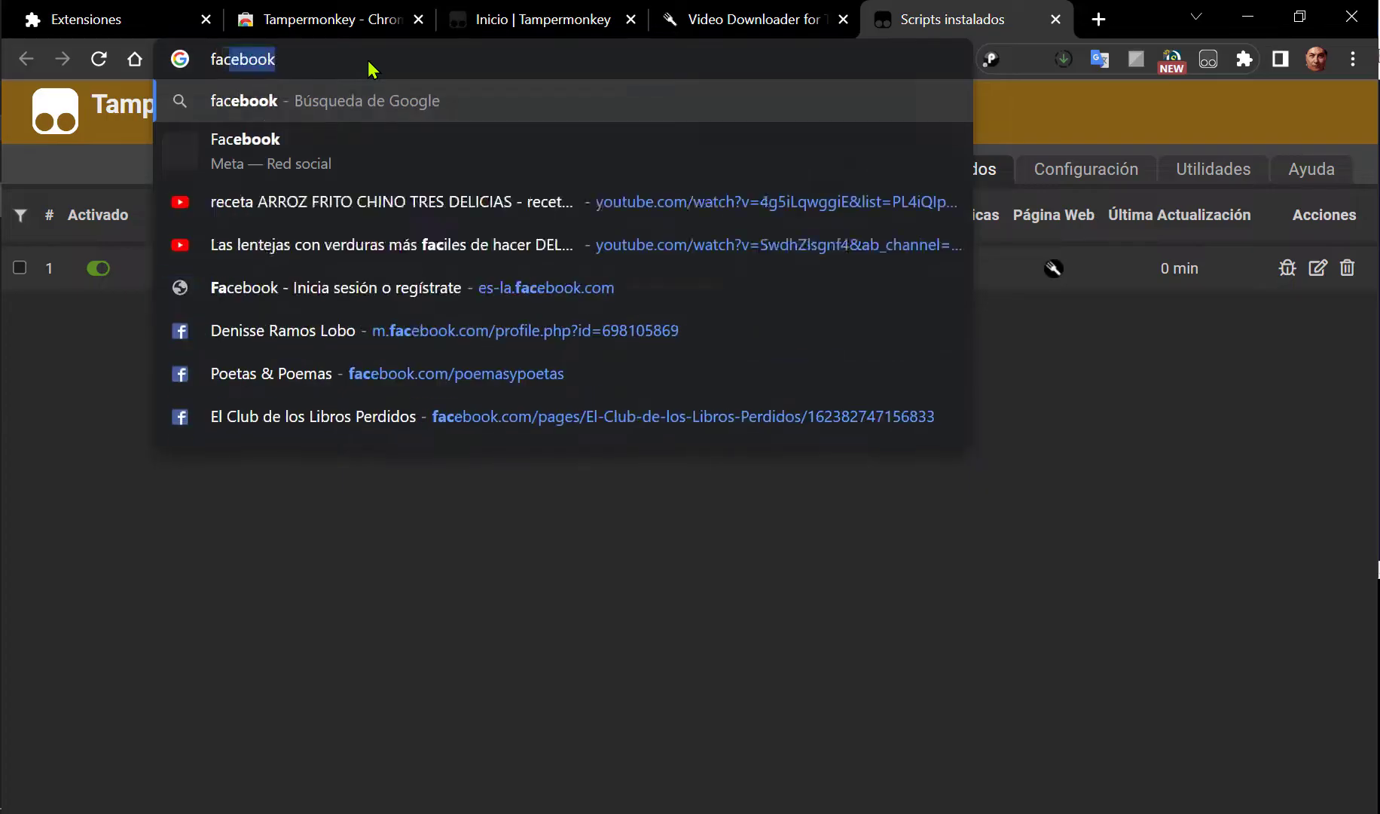
pyautogui.write('ce')
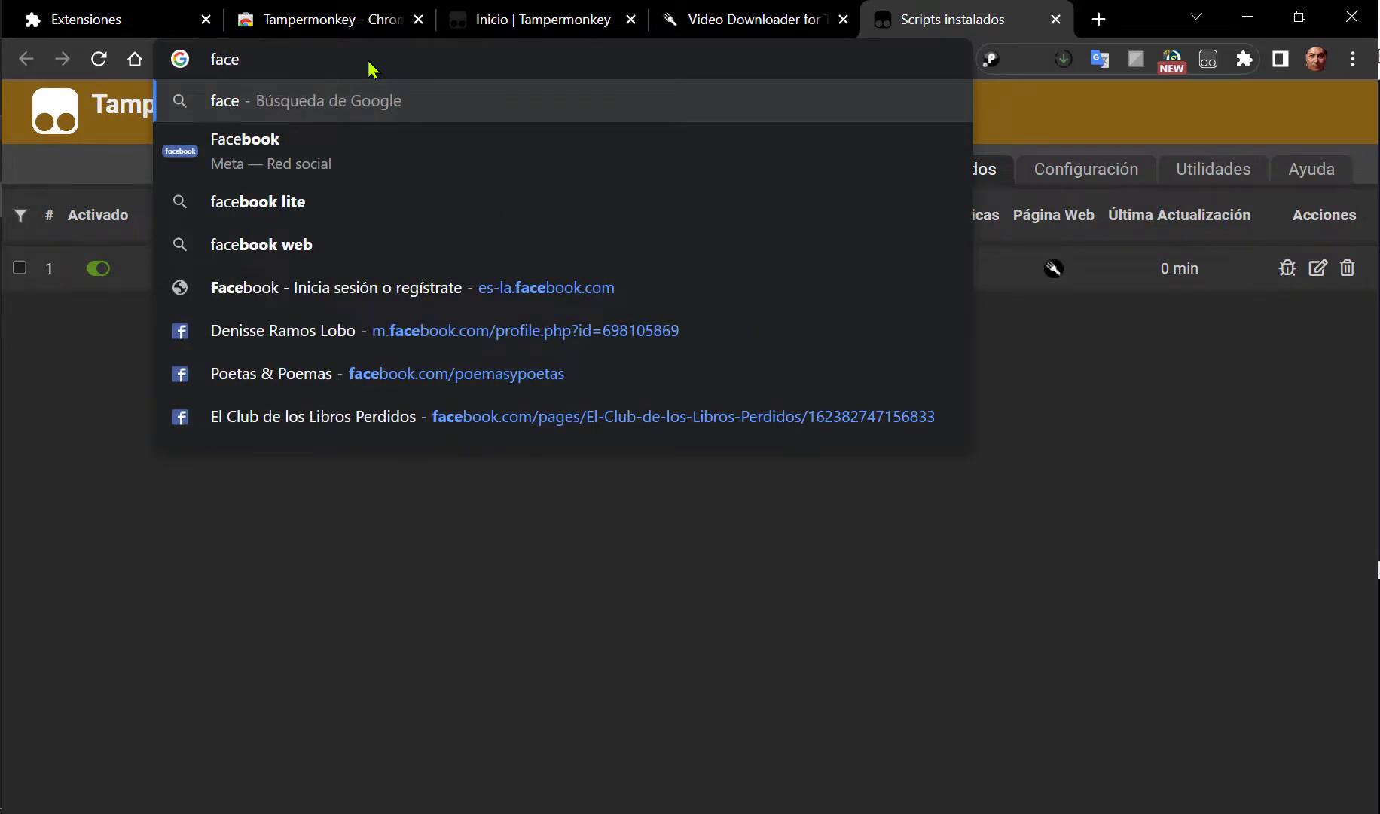
pyautogui.click(388, 294)
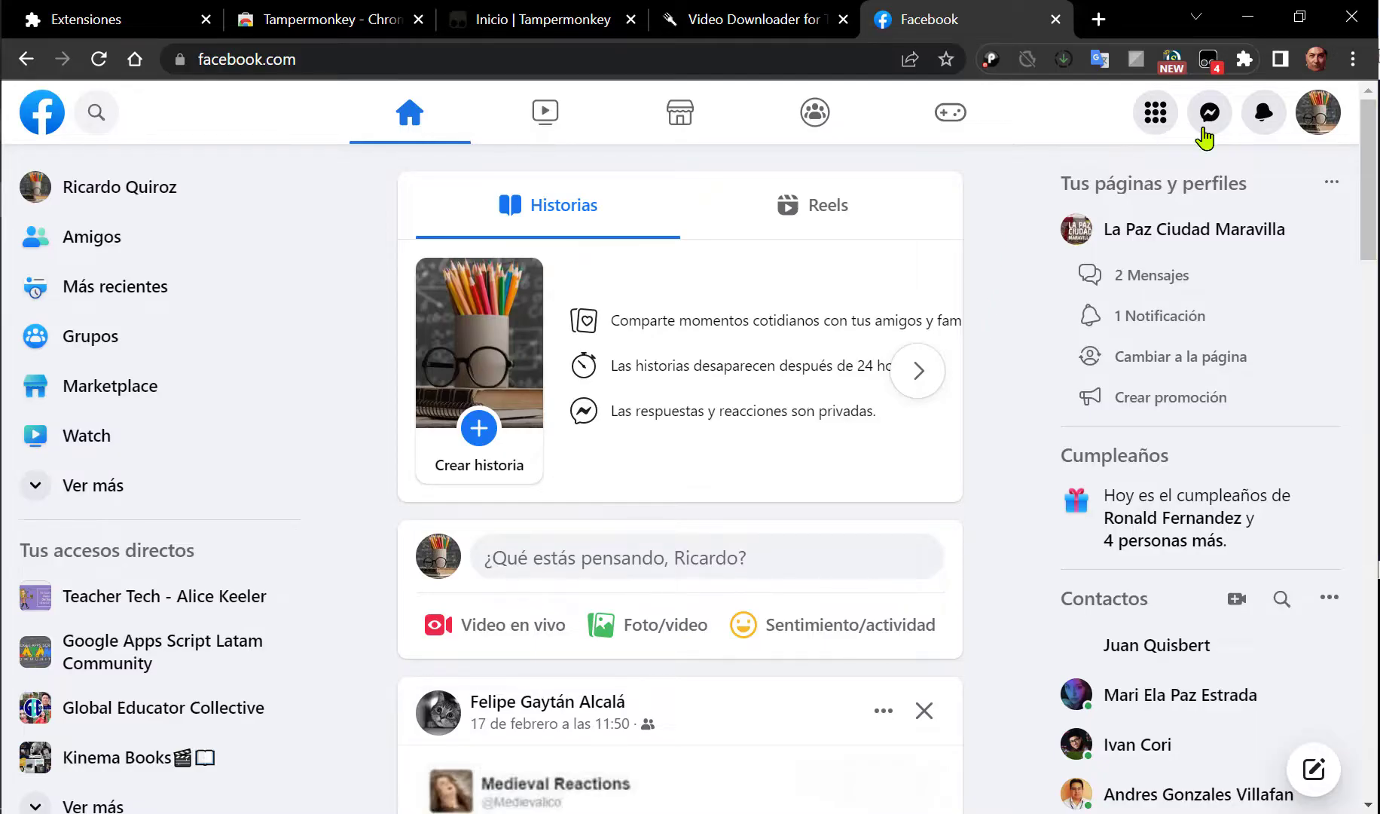
pyautogui.click(1208, 66)
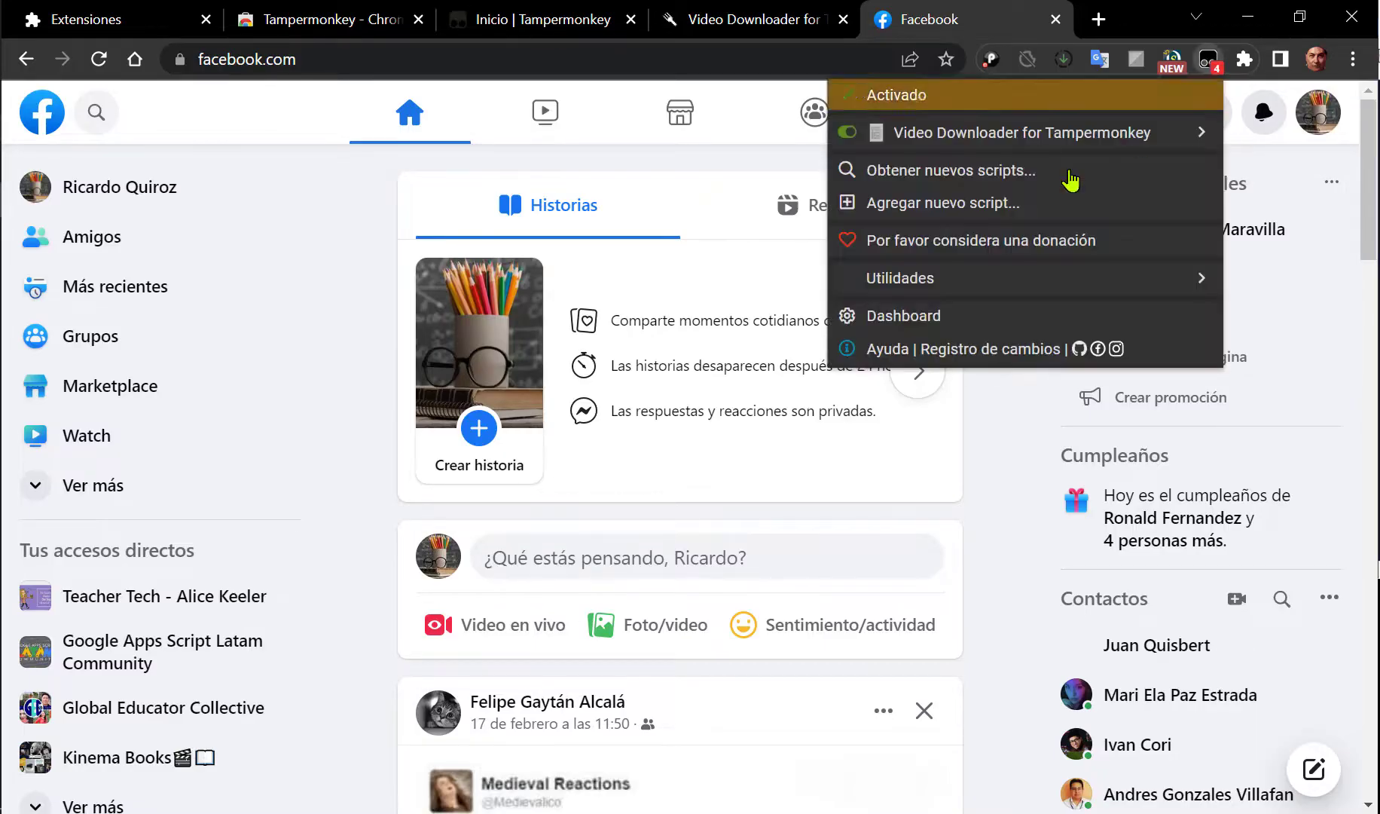
pyautogui.click(893, 98)
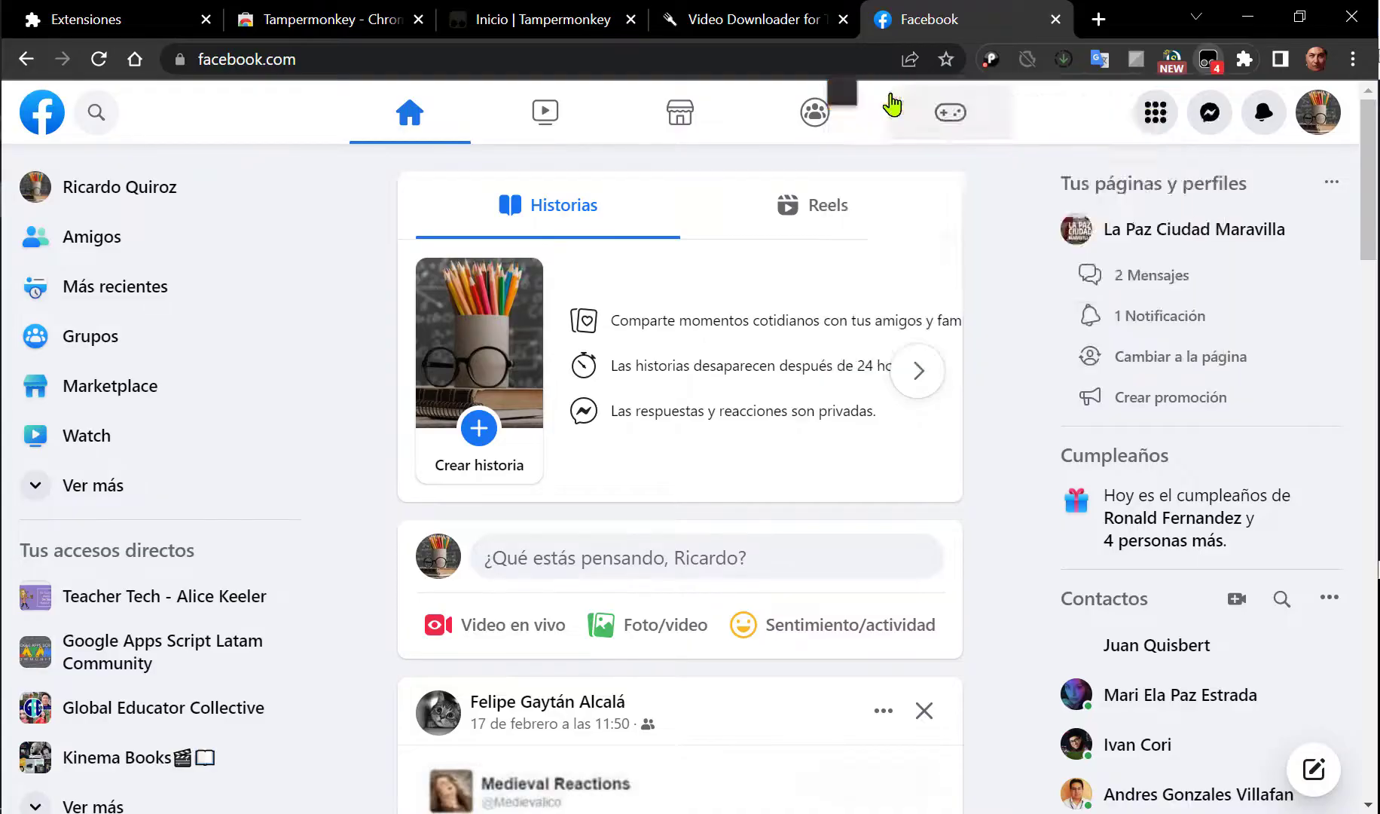
pyautogui.click(1004, 405)
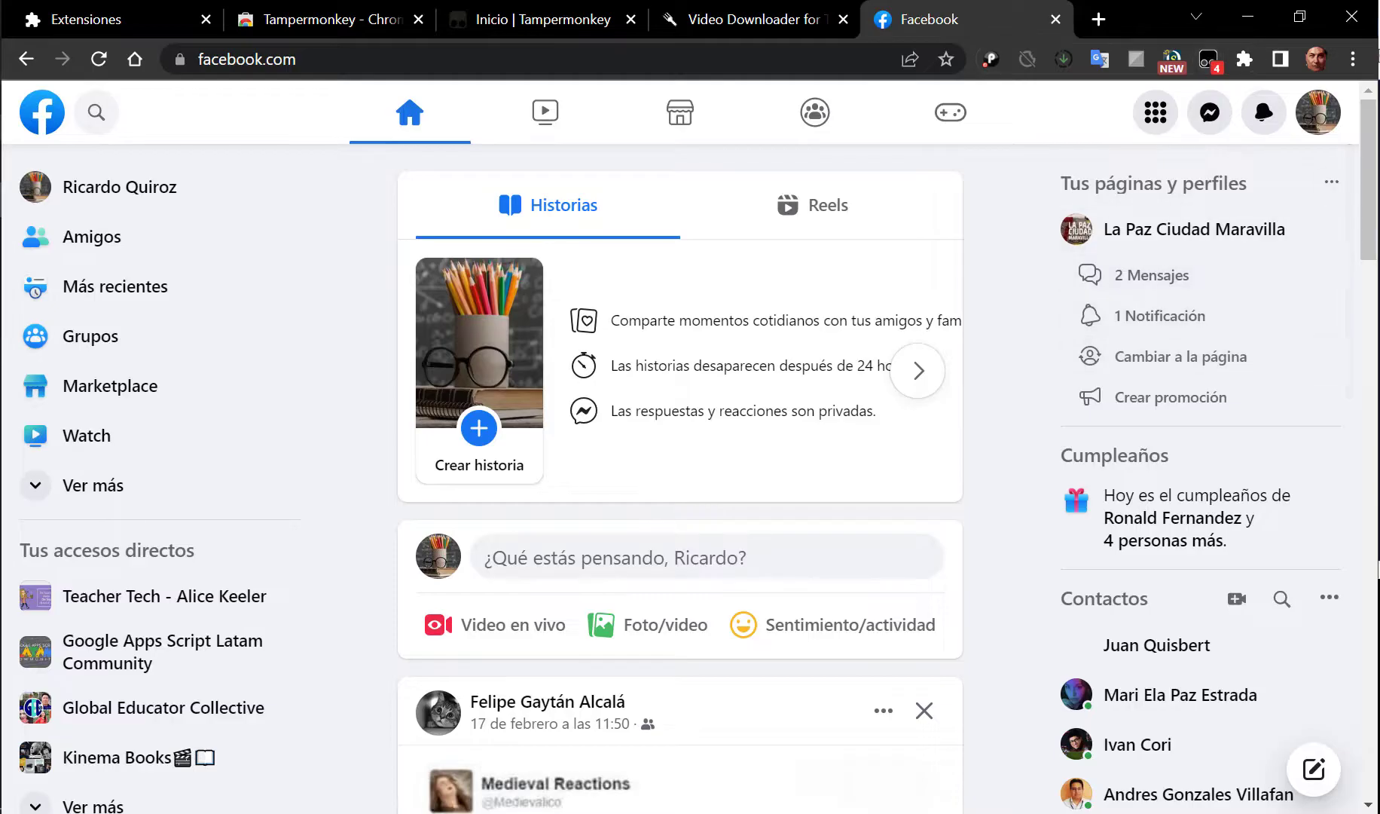
pyautogui.moveTo(1348, 169); pyautogui.dragTo(1348, 535)
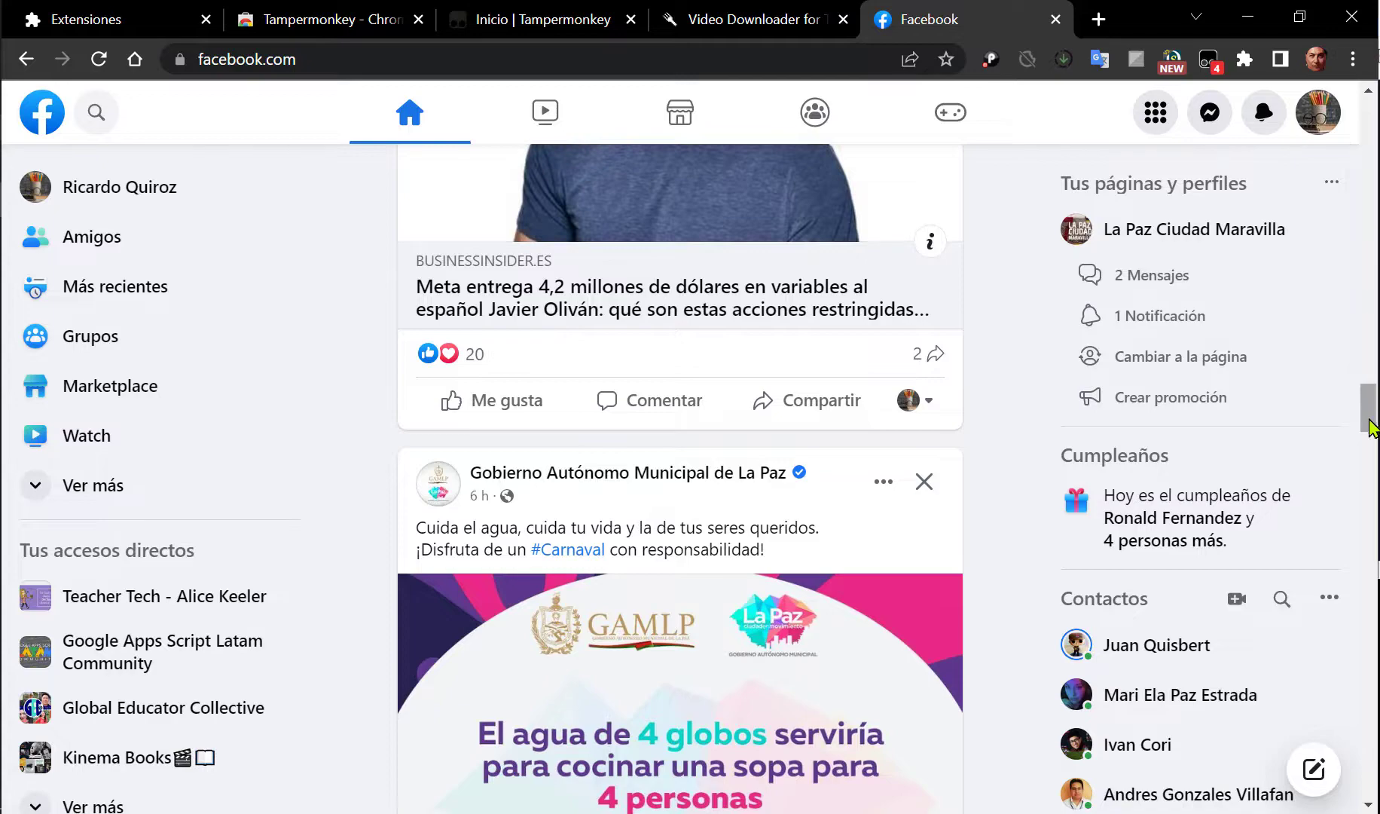
pyautogui.moveTo(1369, 407); pyautogui.dragTo(1368, 545)
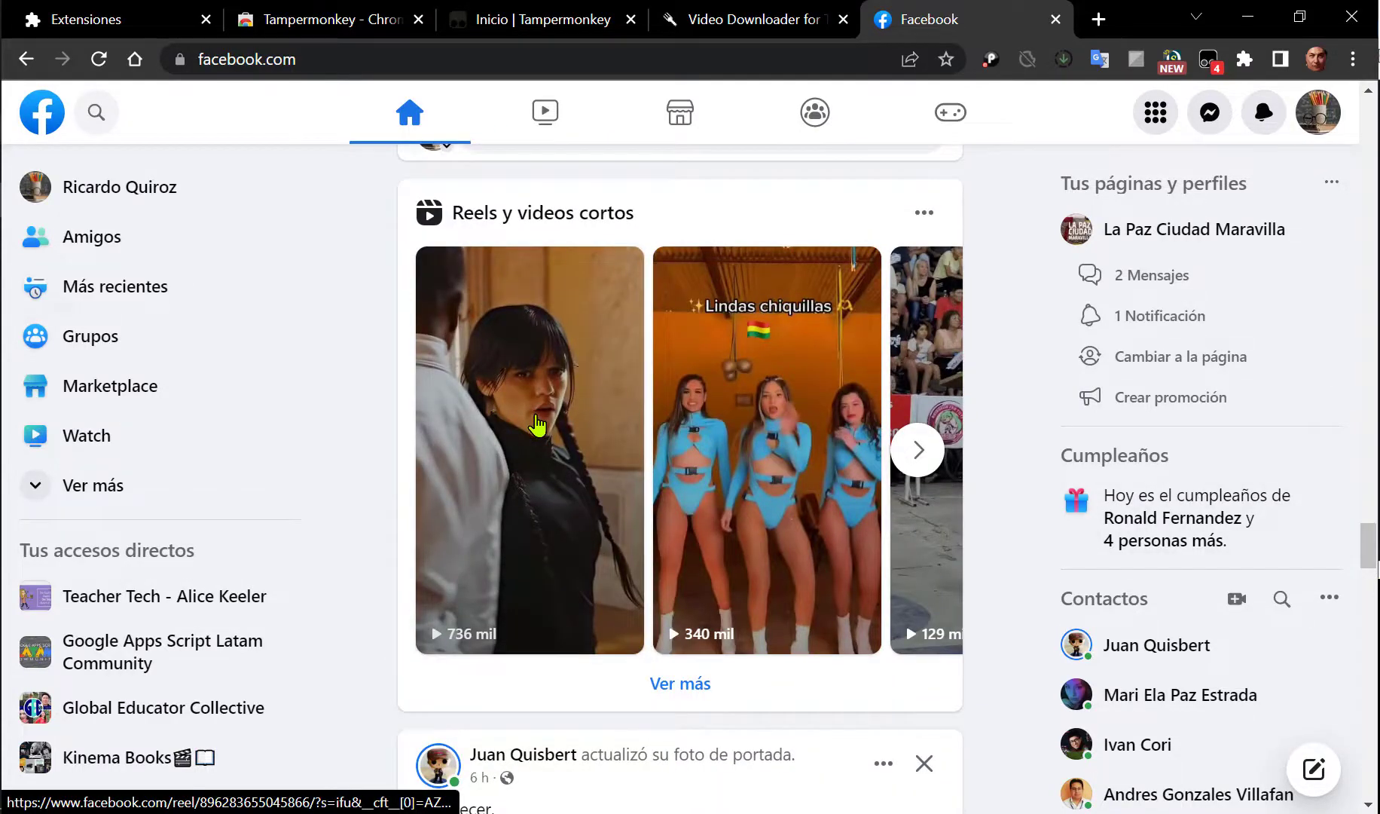
# Open a reel, re-enable Tampermonkey and reload, then open the reel's Download (HD) video in a new tab
pyautogui.click(537, 426)
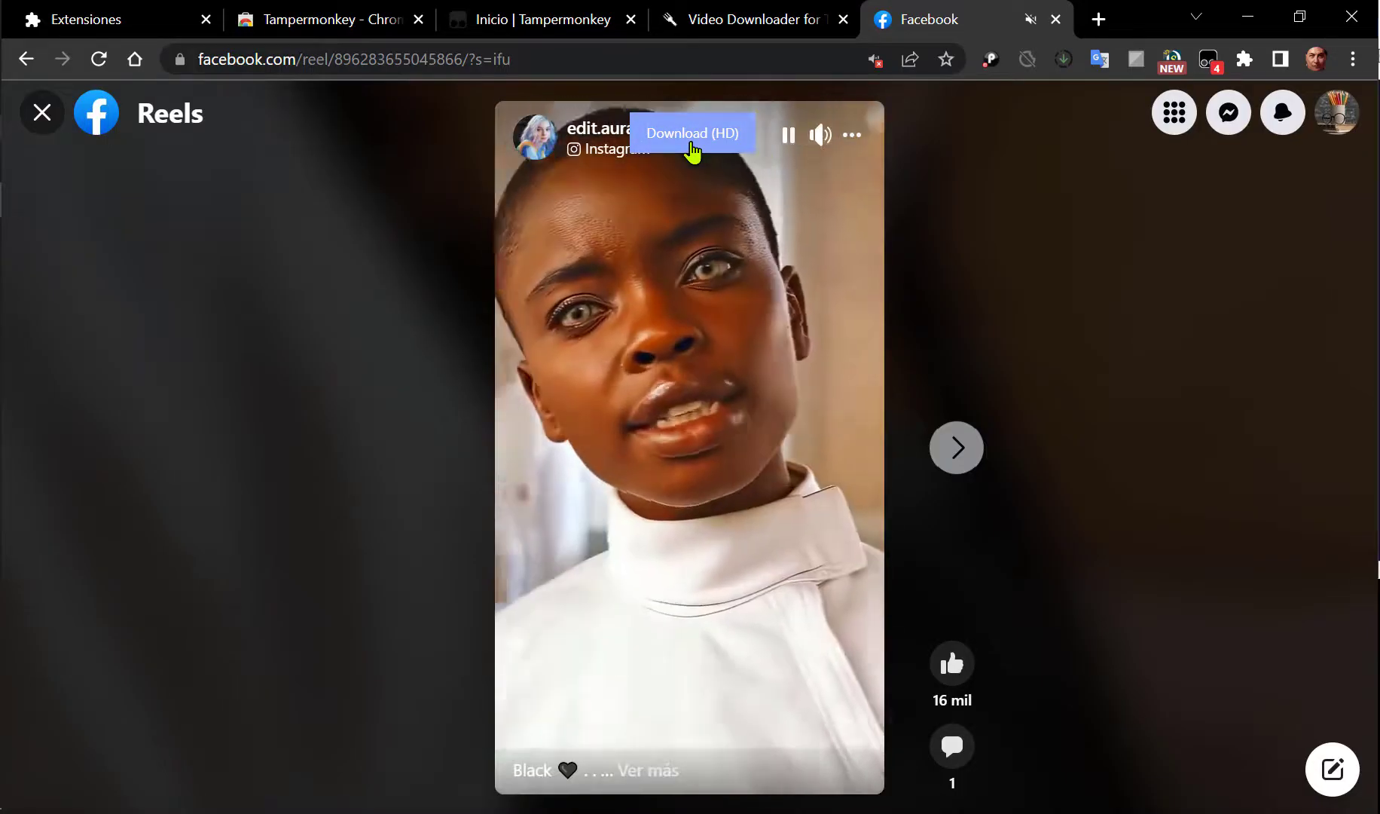
pyautogui.click(100, 60)
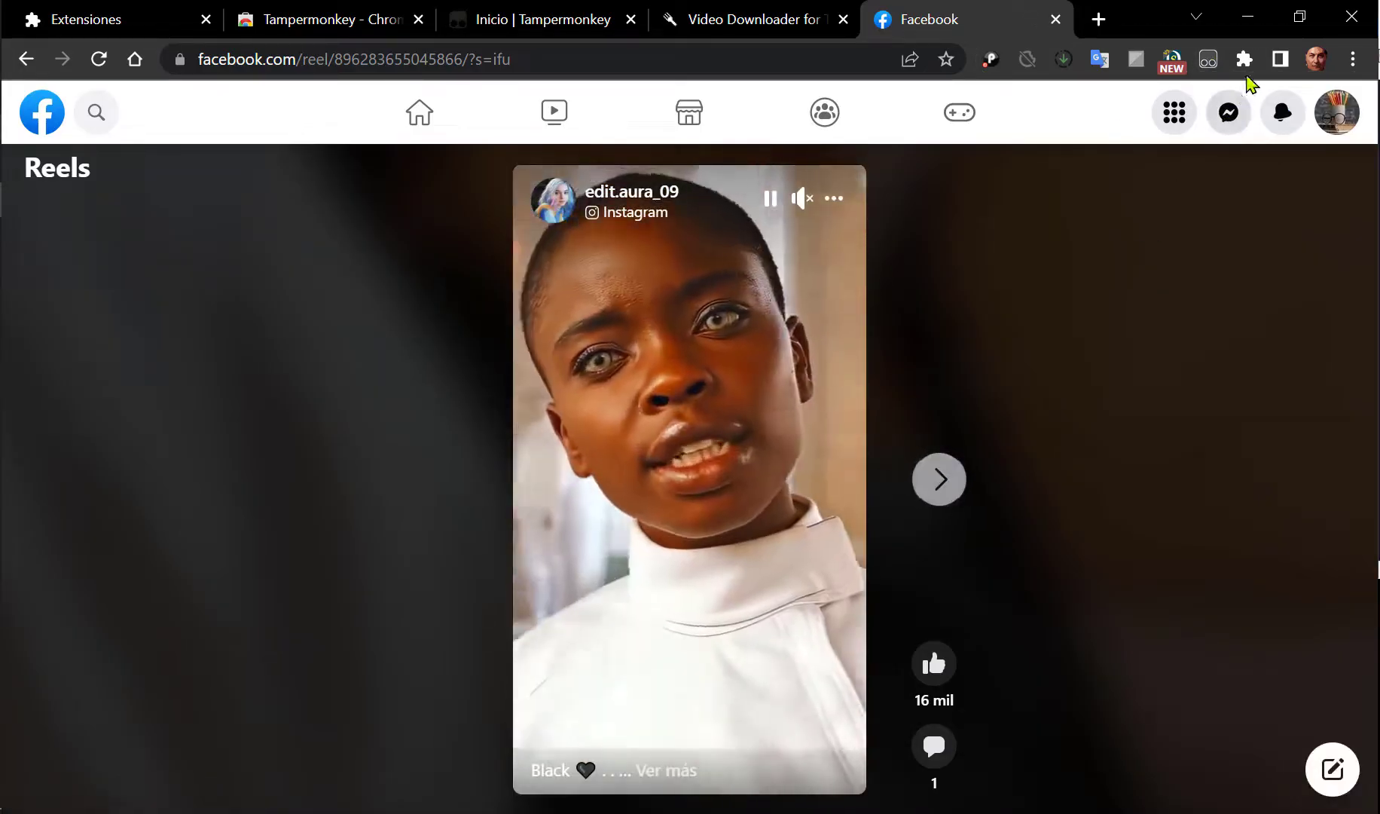
pyautogui.click(1208, 58)
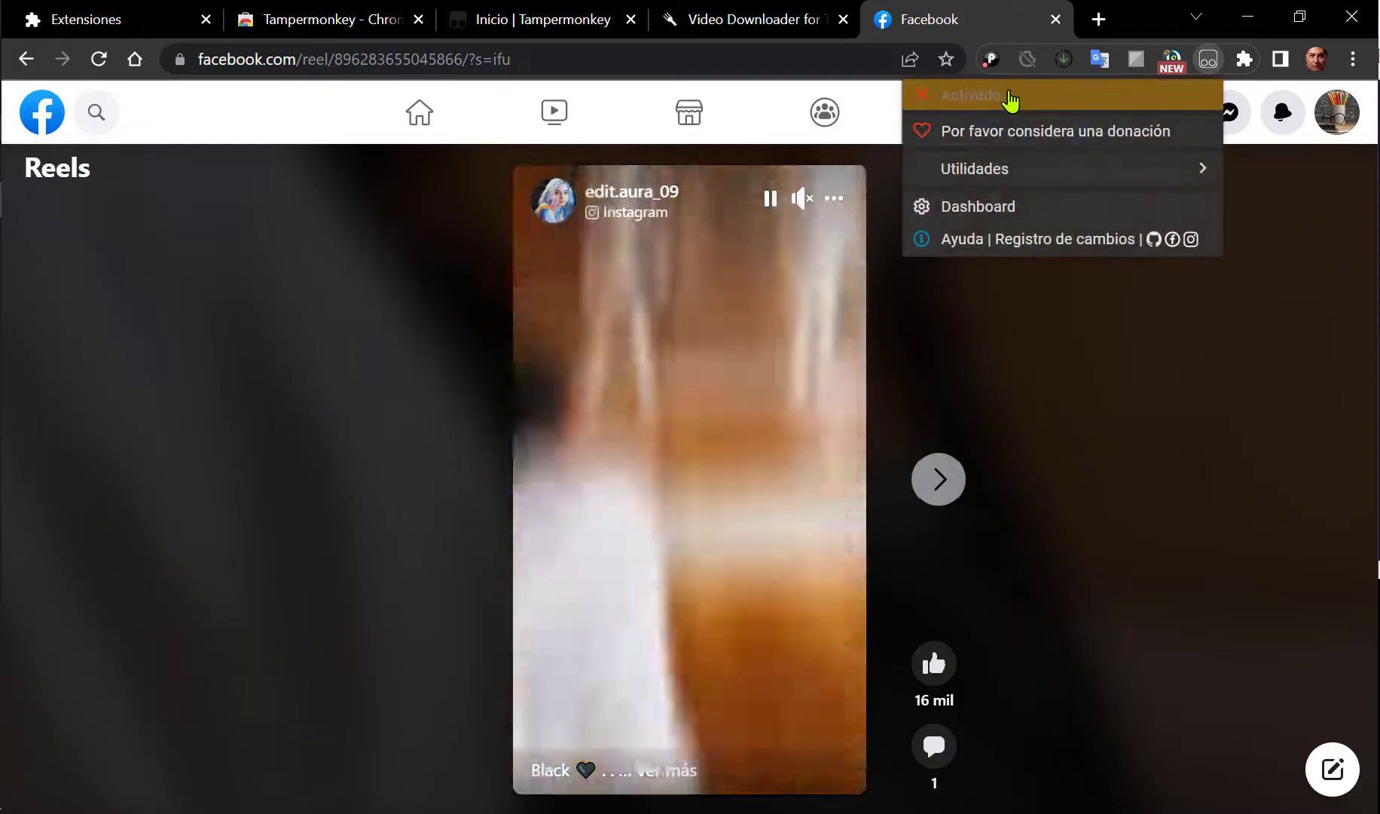
pyautogui.click(1009, 98)
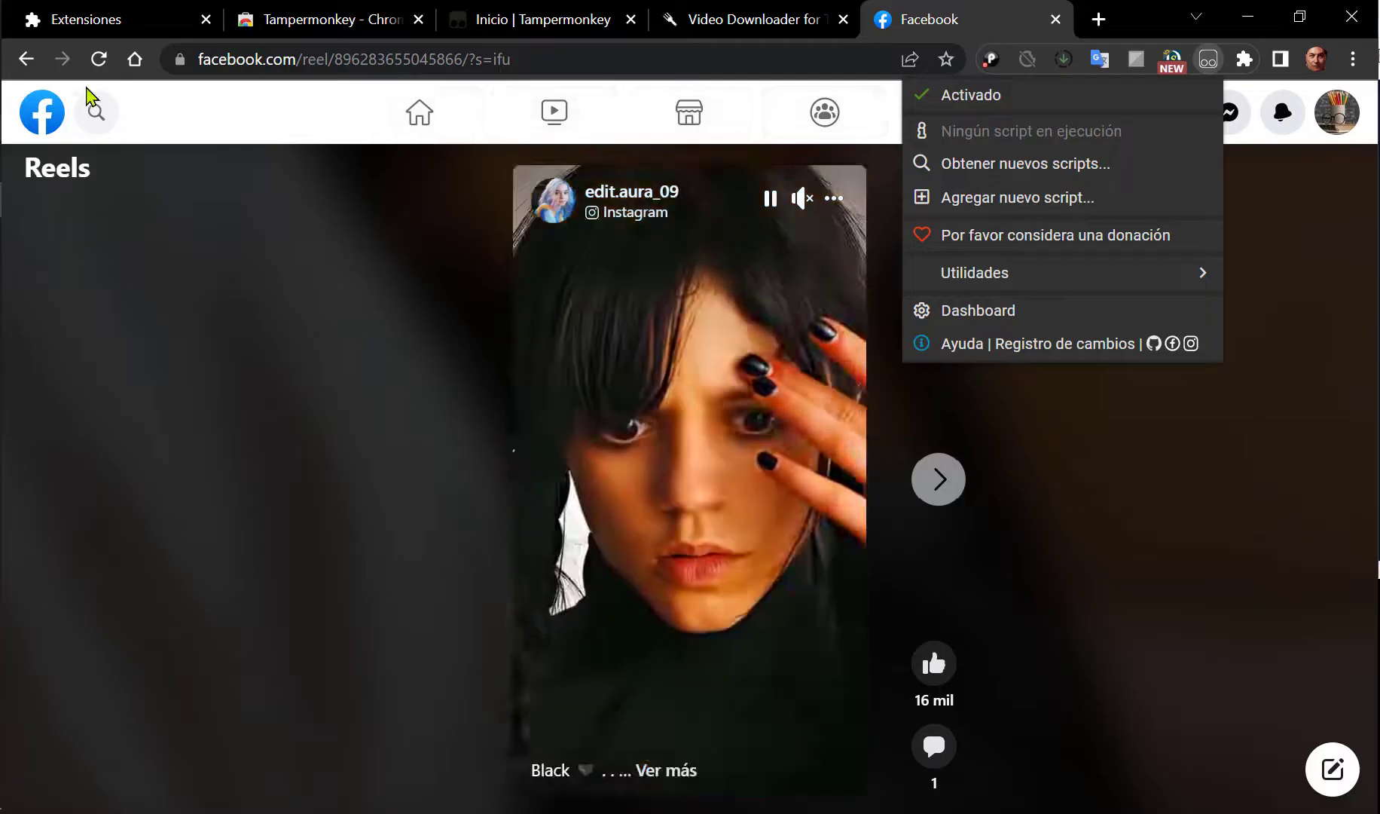
pyautogui.click(100, 60)
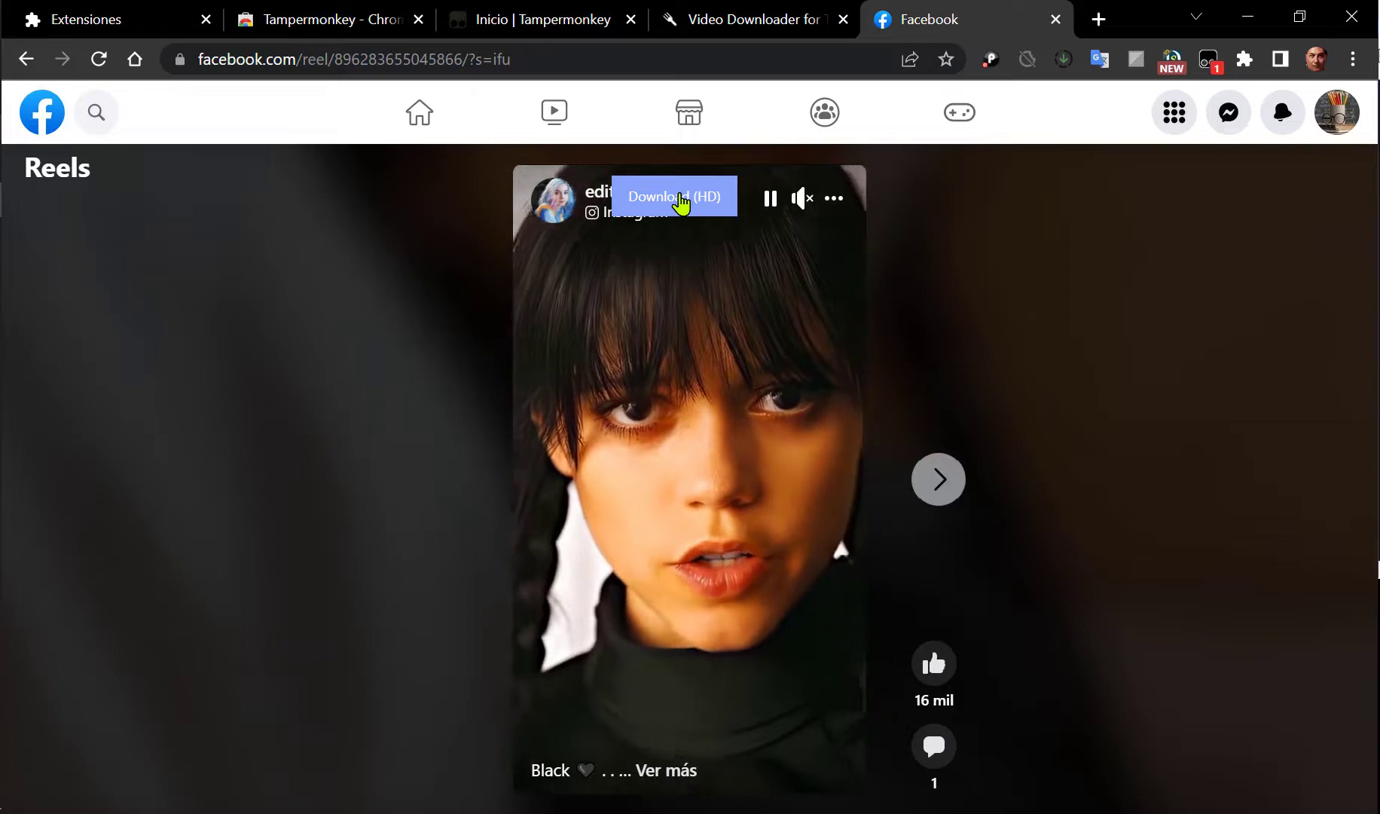
pyautogui.click(685, 212)
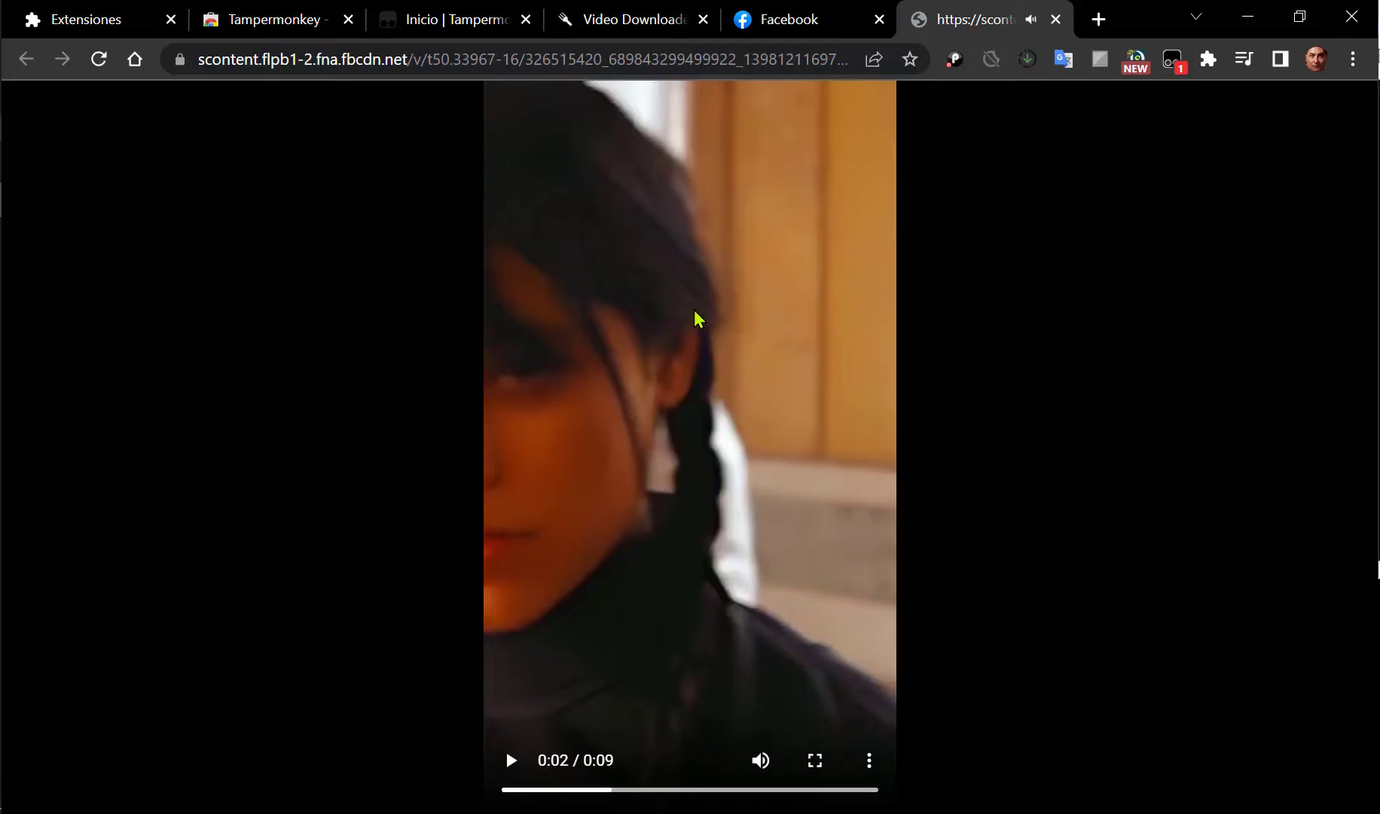
# Save the Facebook reel as an MP4 to the Desktop, play it, then close the player
pyautogui.rightClick(660, 262)
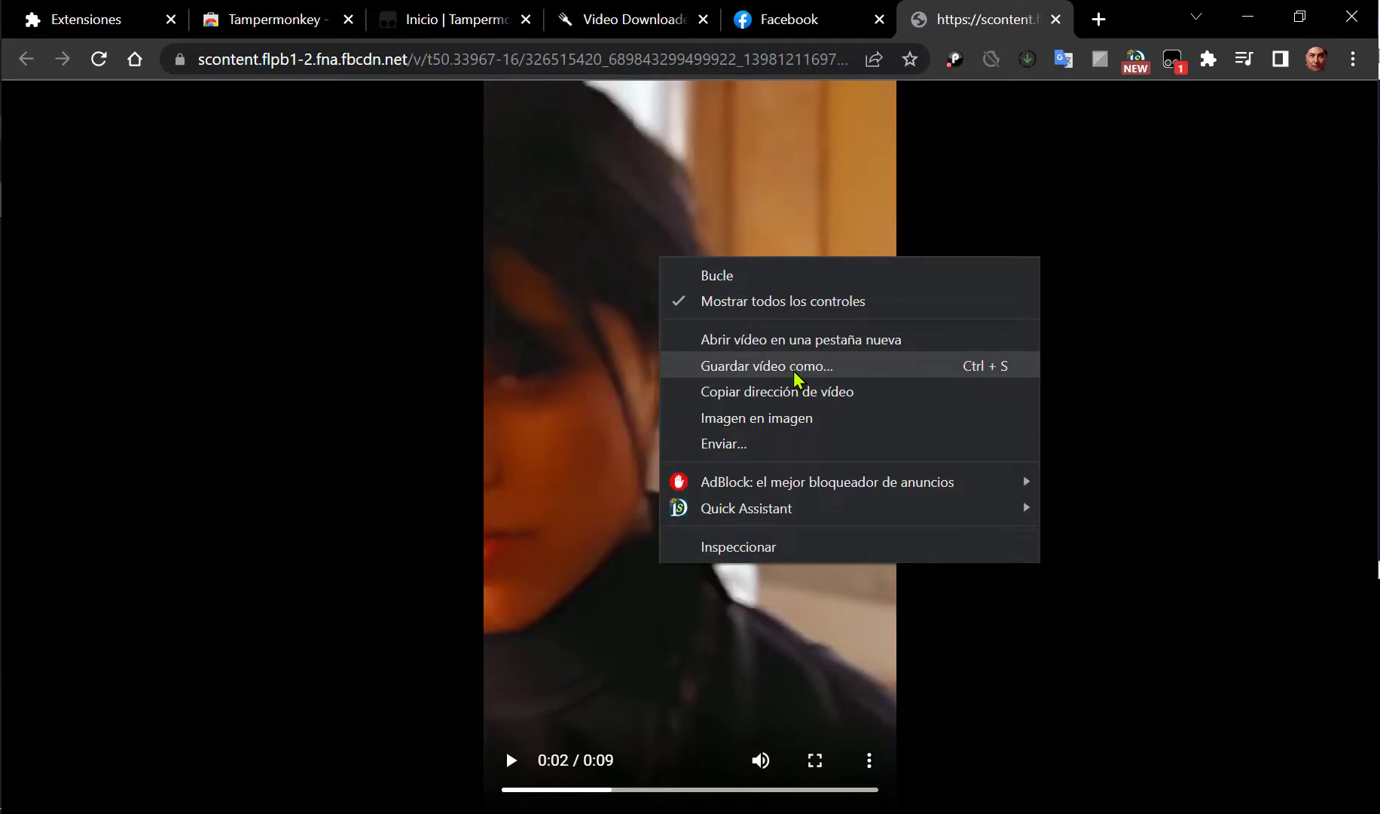
pyautogui.click(795, 370)
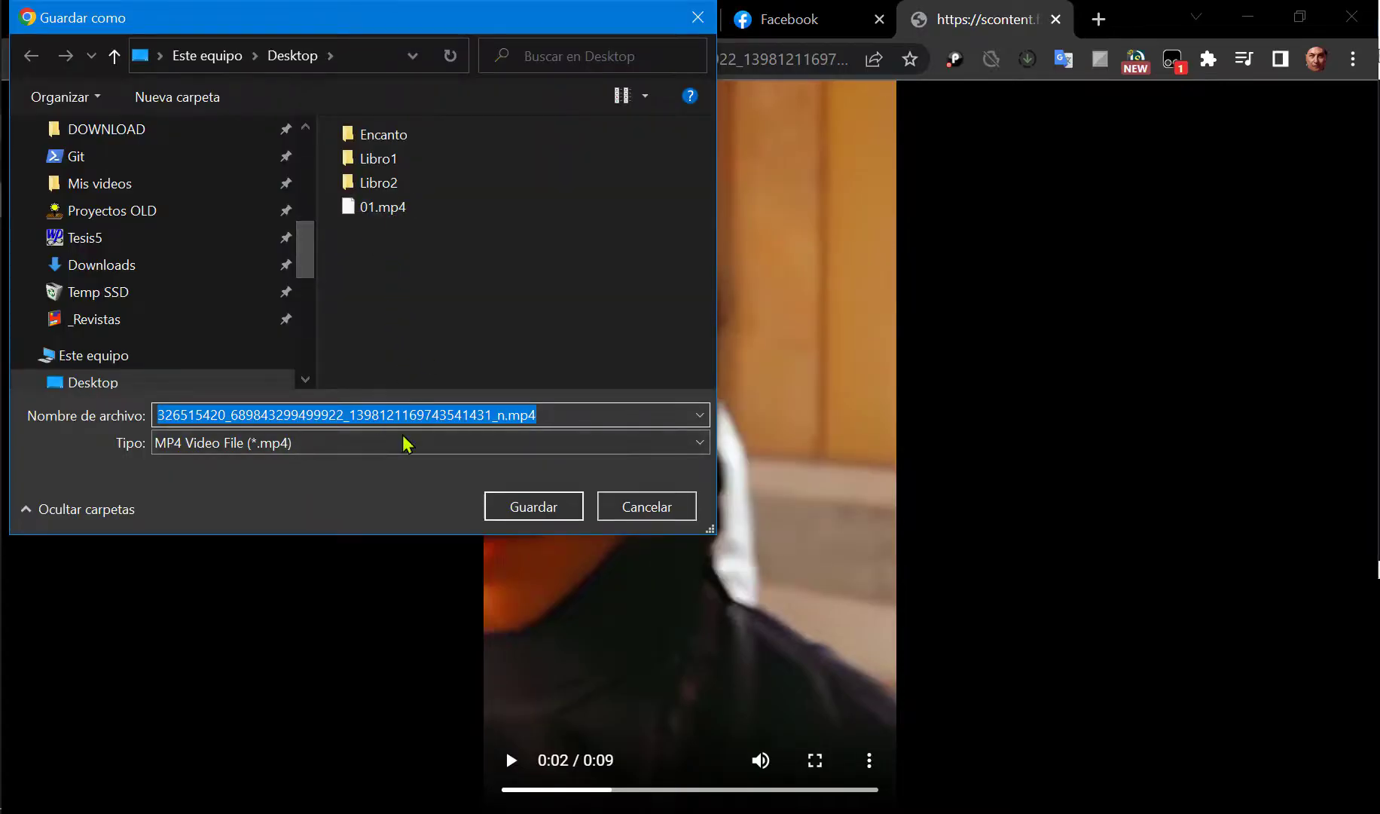
pyautogui.click(535, 509)
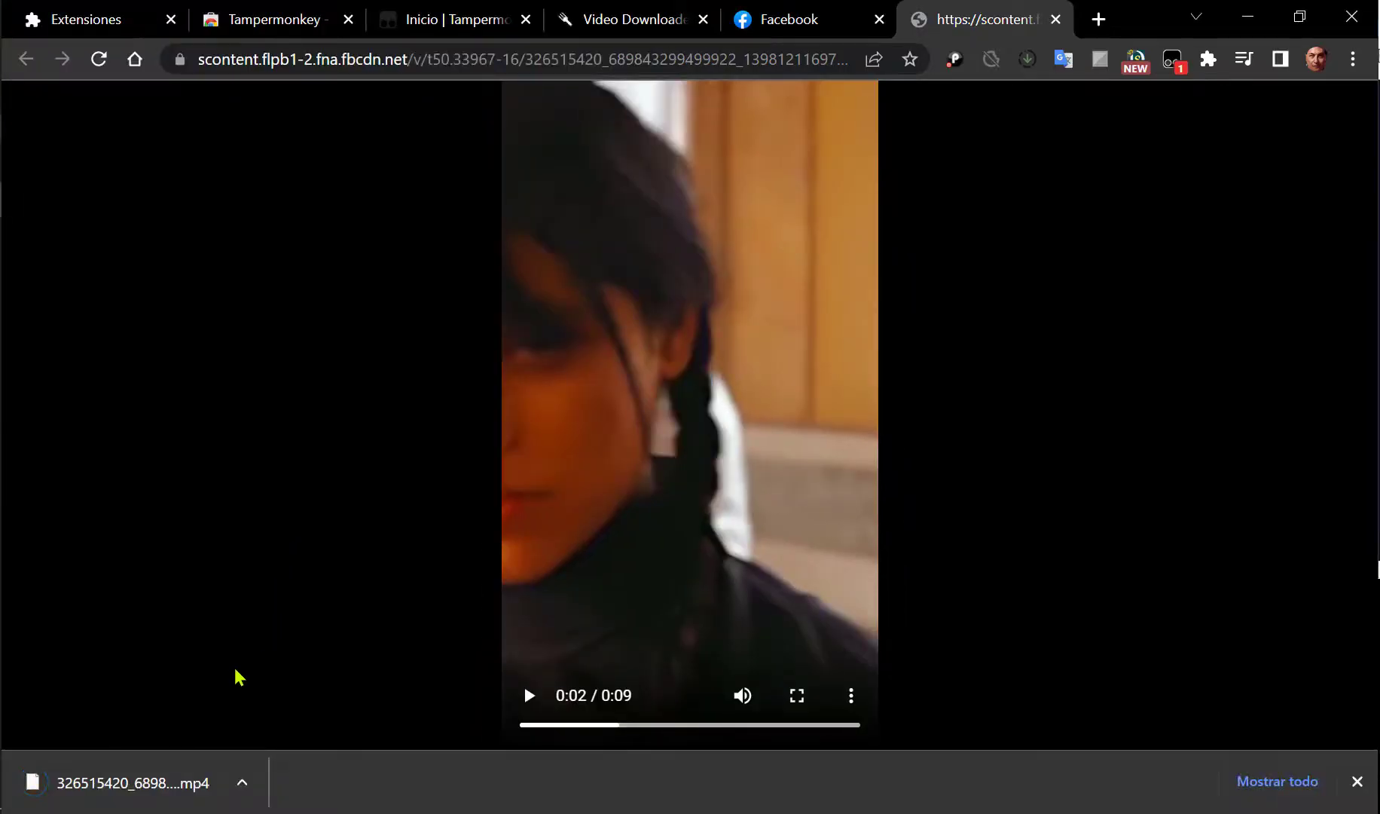
pyautogui.click(103, 791)
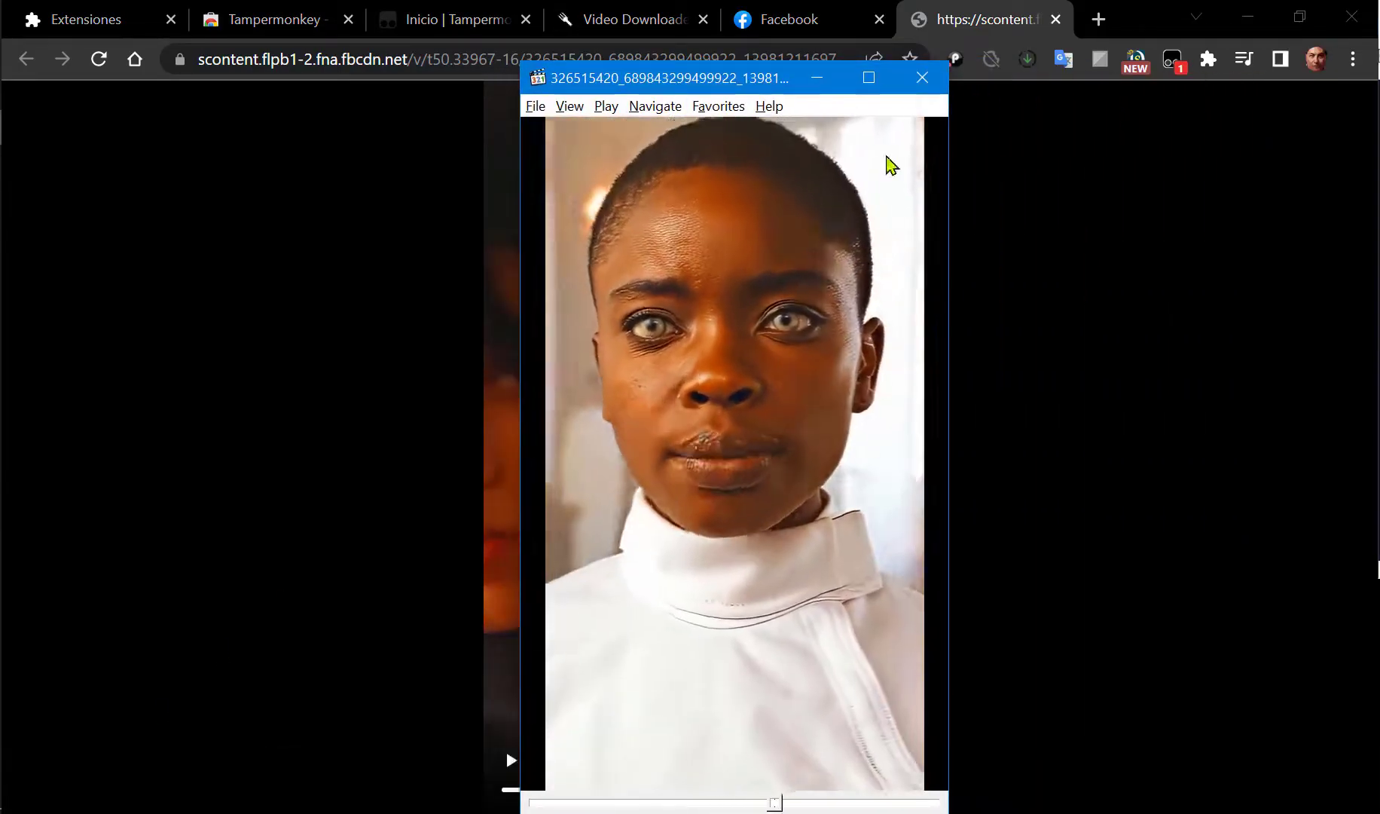
pyautogui.click(922, 78)
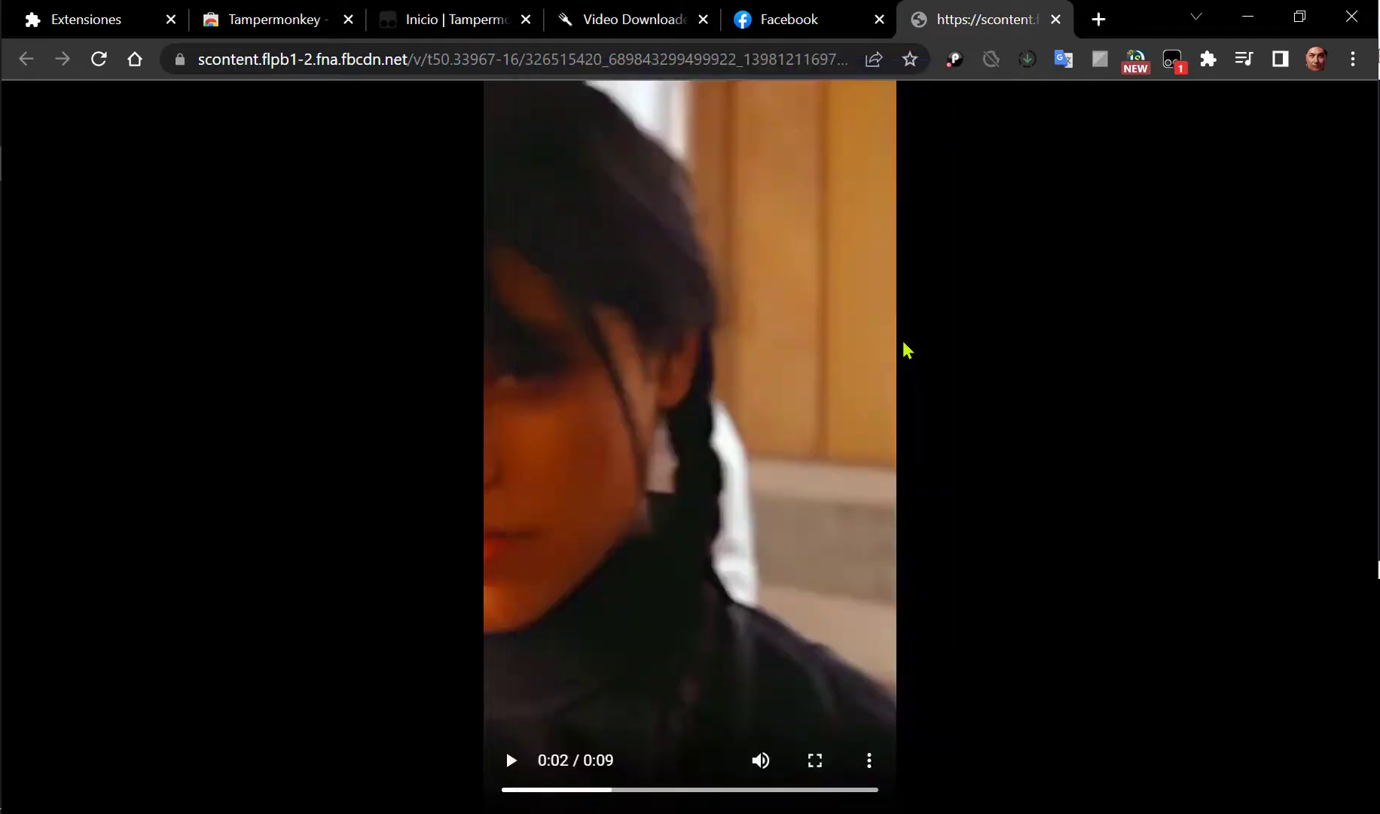